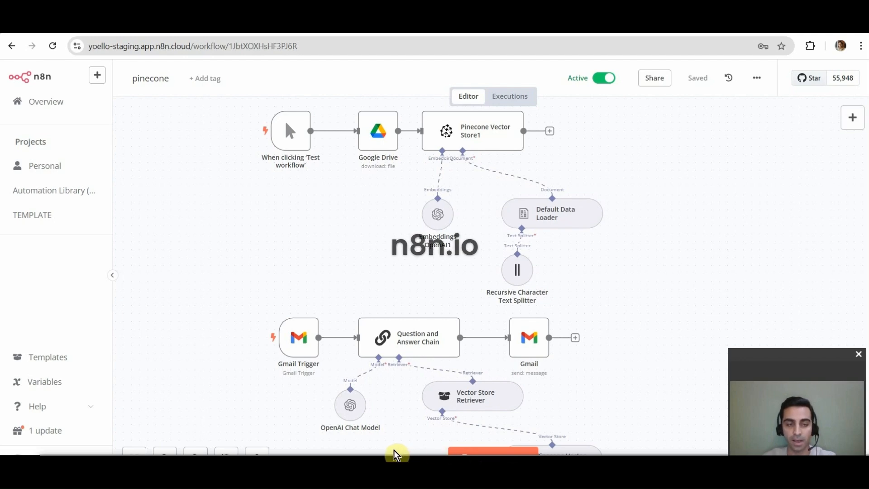
- Open the n8n.io website in the browser
click(180, 53)
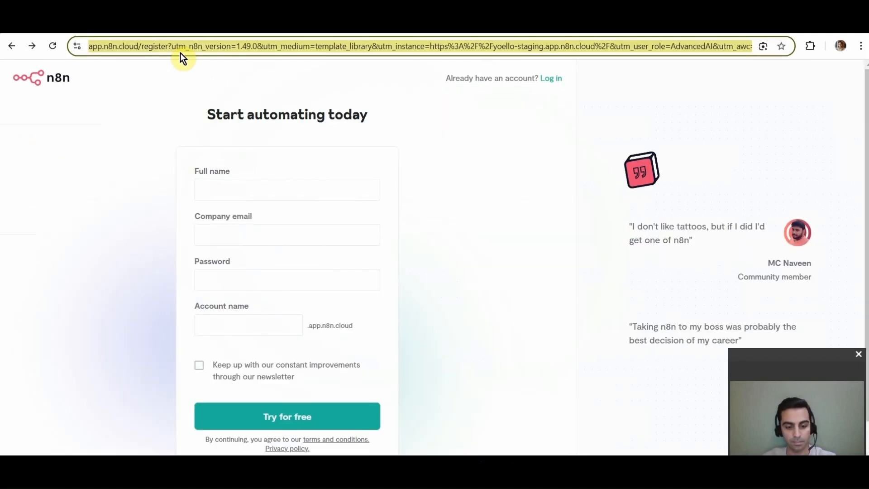
text(n)
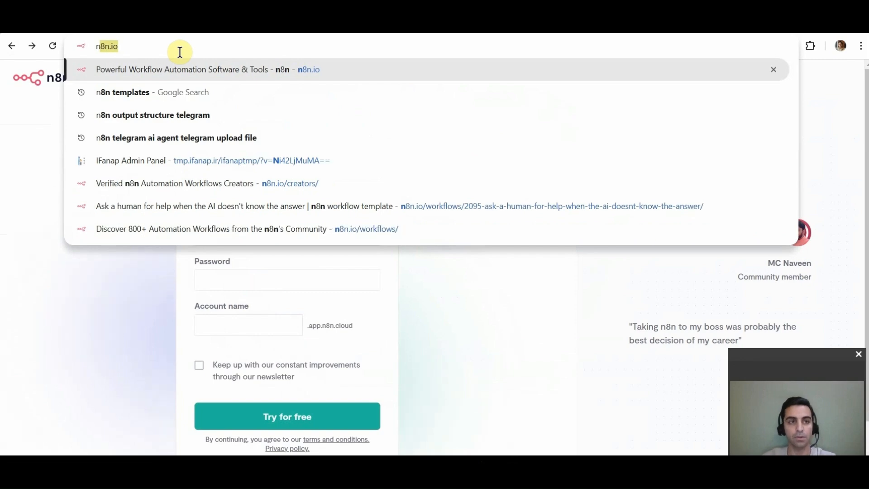
text(8n)
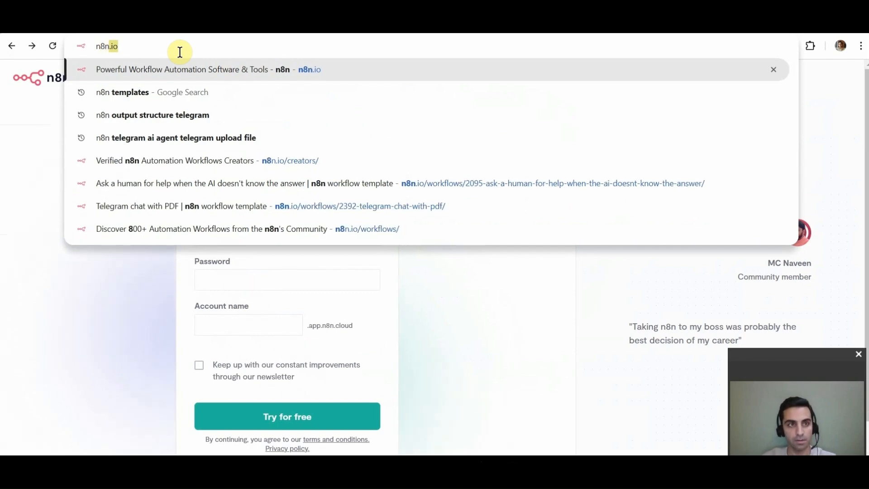
key(Return)
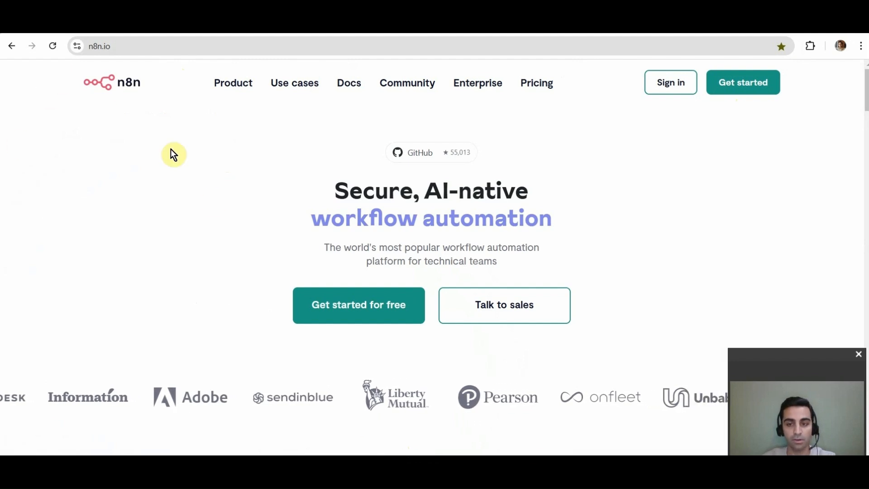
- Switch back to the n8n workspace, go to the workflow overview and create a new workflow
click(94, 27)
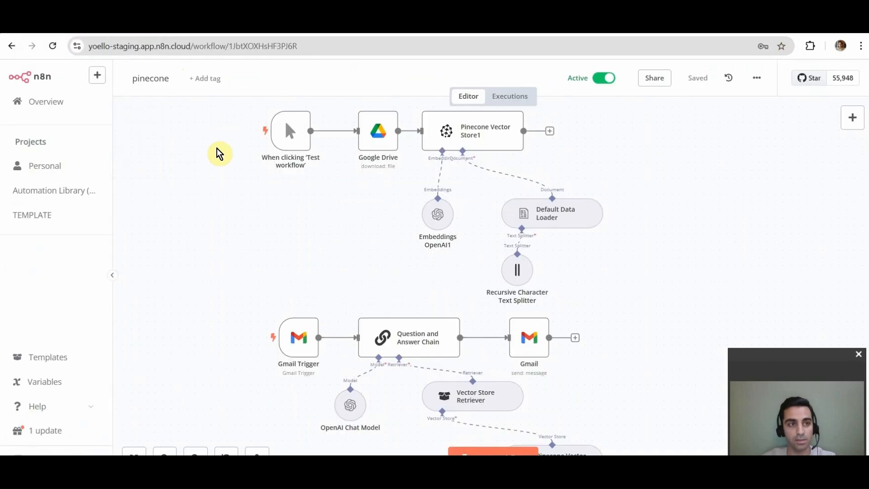
click(68, 104)
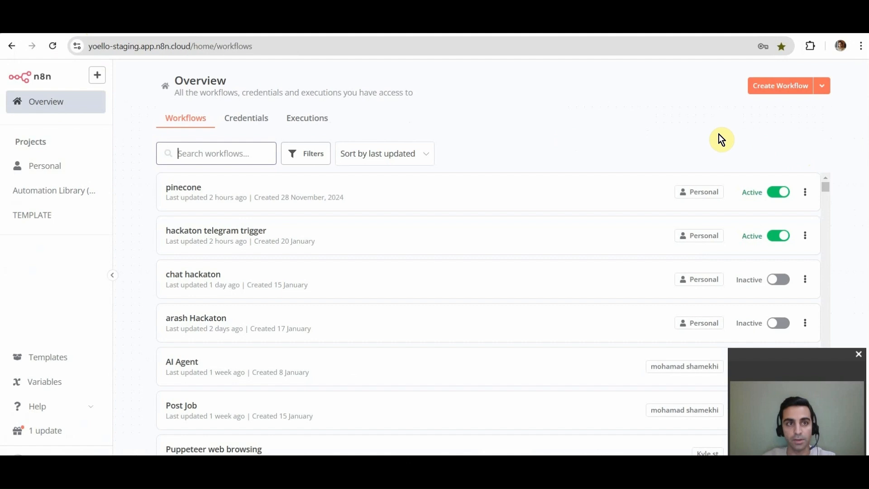
click(770, 90)
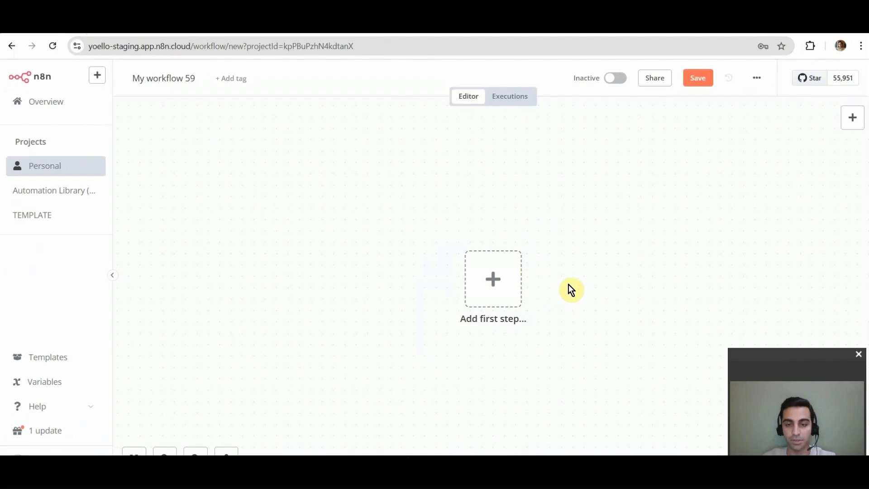
- Add a manual trigger as the first step of the blank workflow and shift the node sideways on the canvas
drag(580, 300, 448, 192)
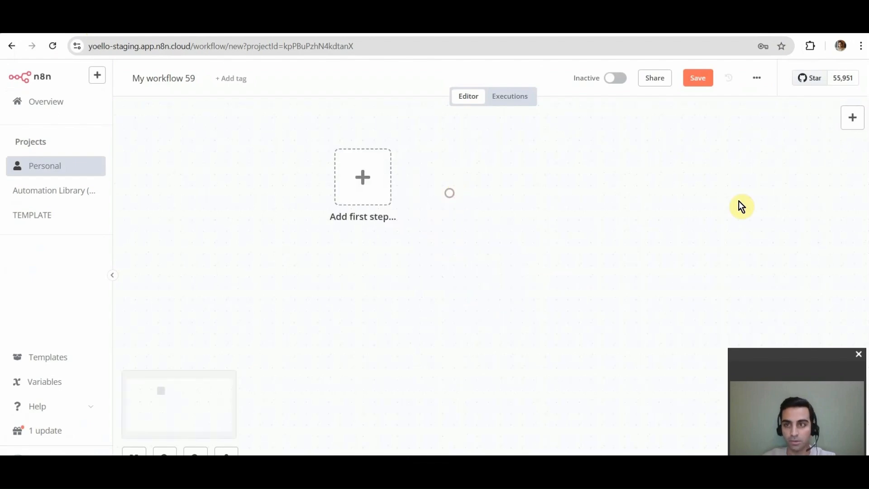
click(364, 179)
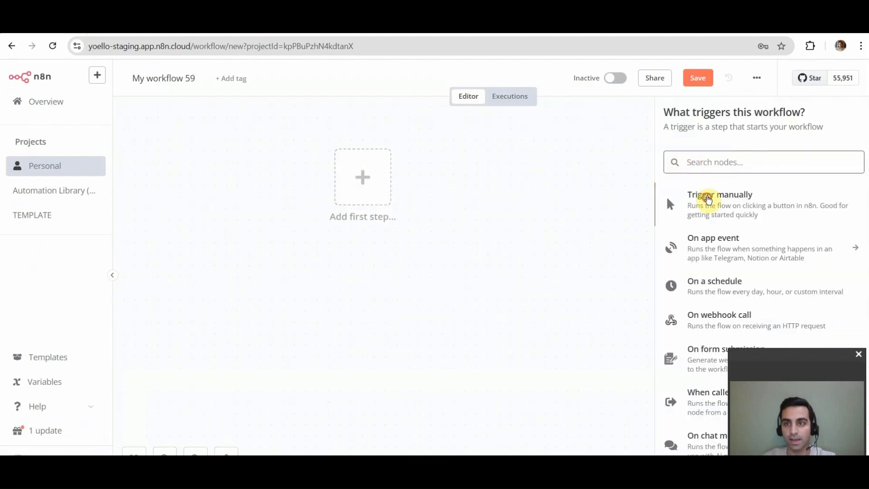
click(708, 199)
drag(366, 193, 282, 193)
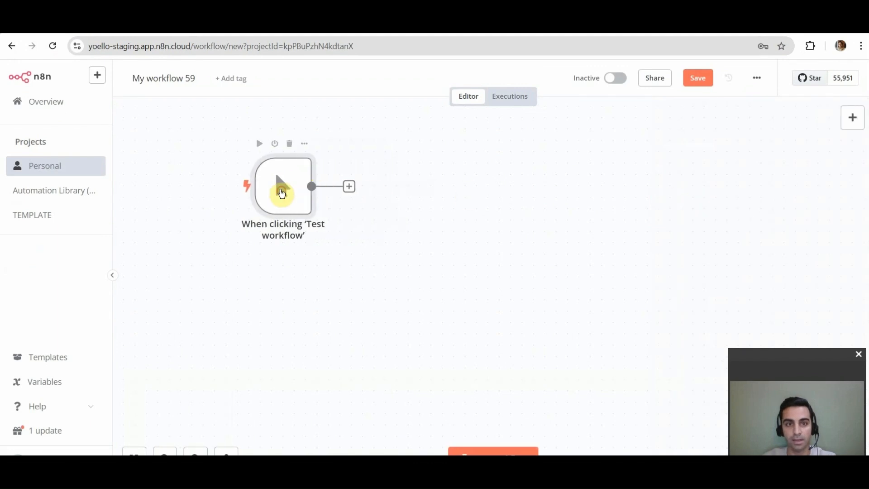
- Browse the list of app actions available as the node following the manual trigger
click(349, 186)
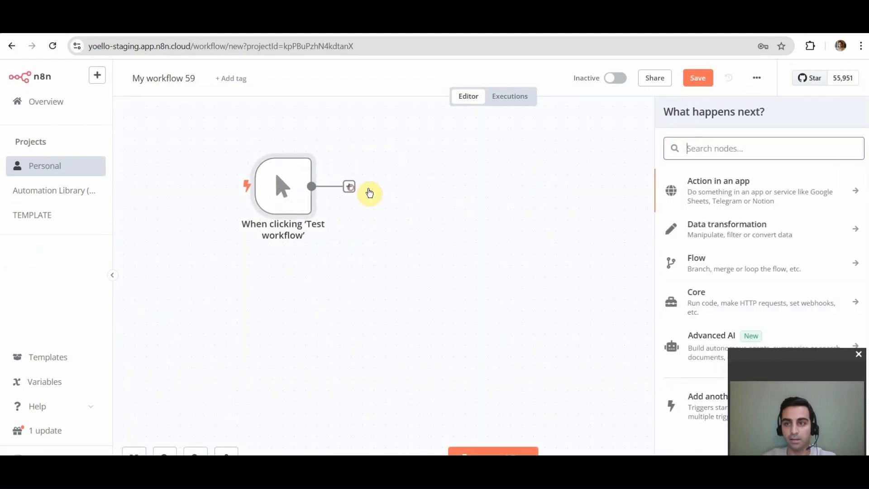
click(715, 188)
scroll(700, 240, down, 10)
scroll(698, 246, down, 15)
scroll(706, 250, up, 5)
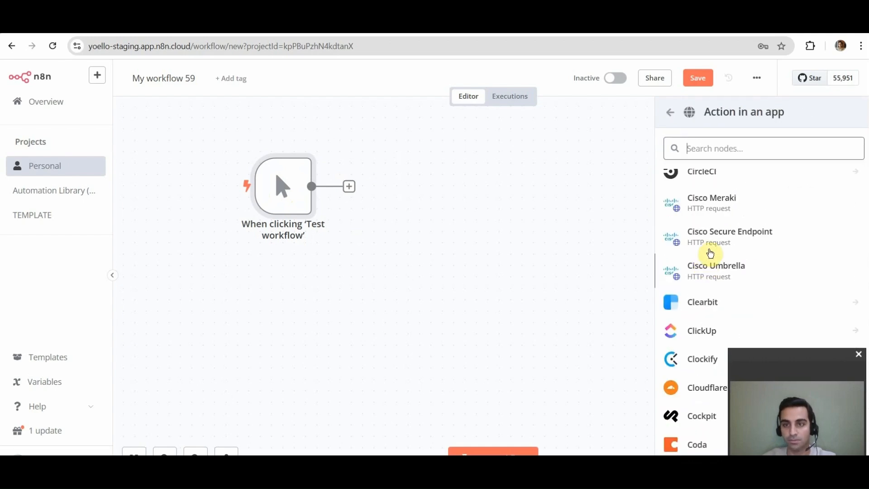
scroll(710, 253, up, 5)
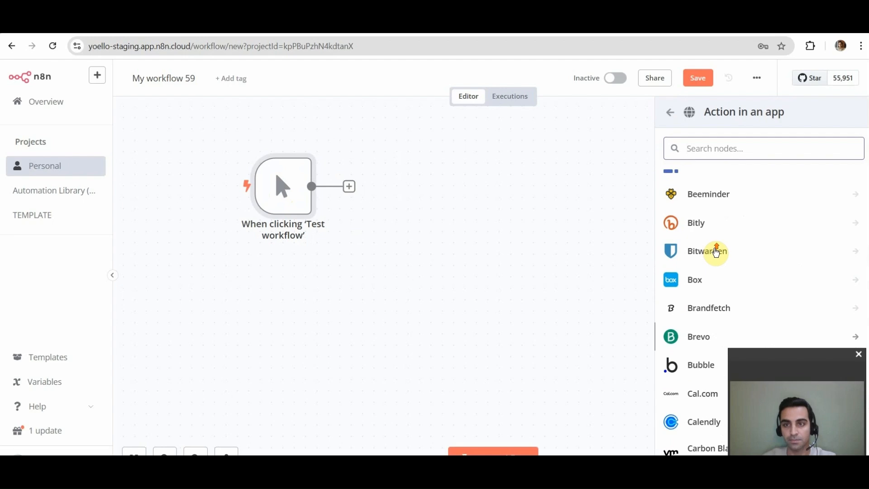
- Leave the new workflow without saving it and open the pinecone workflow from the overview
click(55, 109)
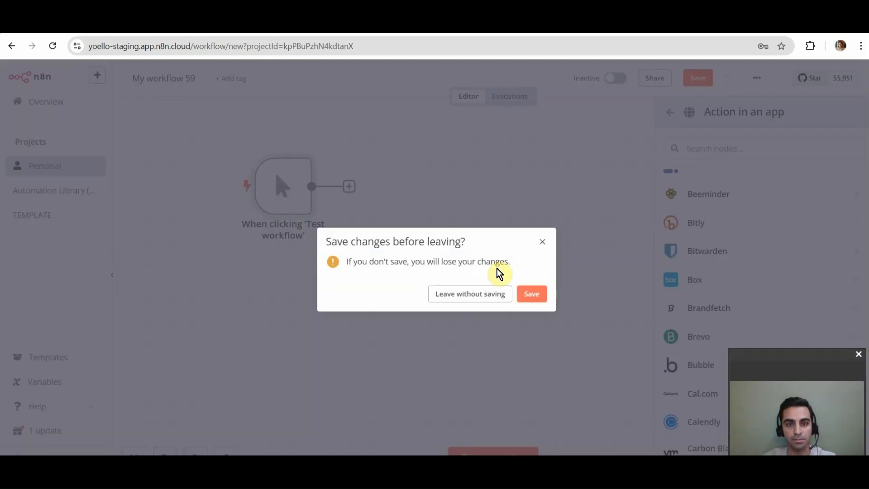
click(483, 294)
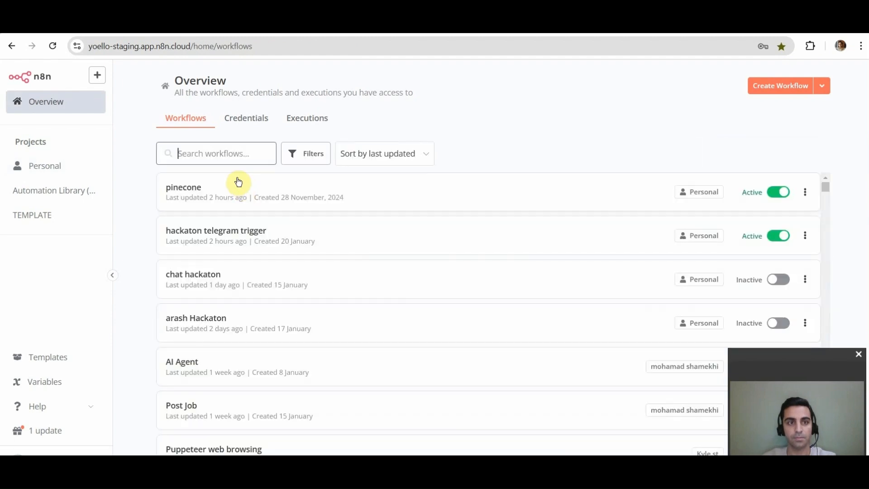
click(194, 186)
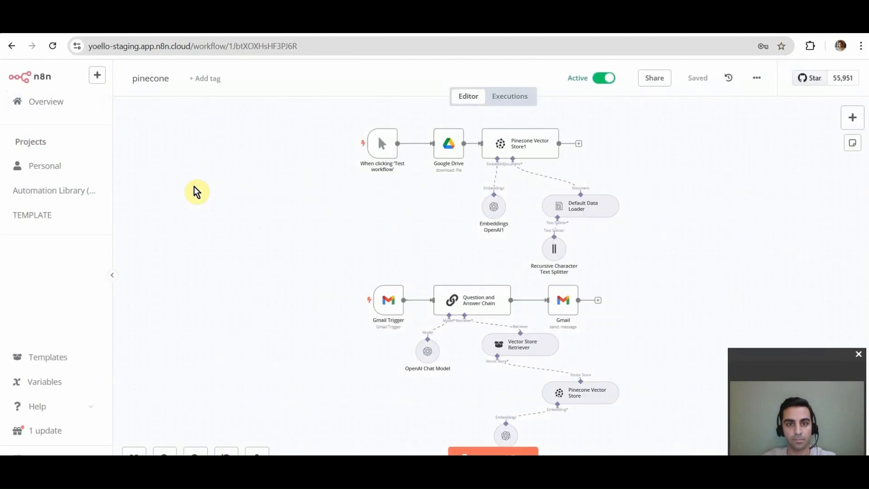
- Search the nodes for "googled" and add a Google Drive node with the Download file action to the pinecone workflow
scroll(386, 190, right, 2)
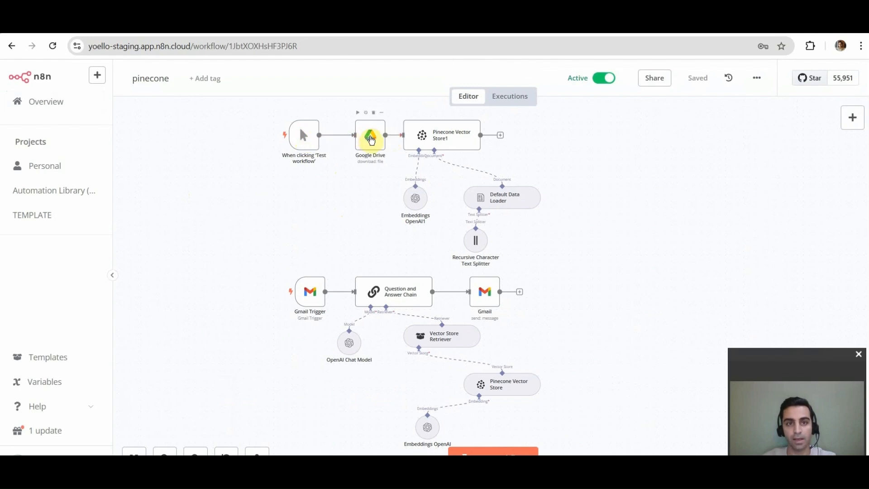
click(853, 119)
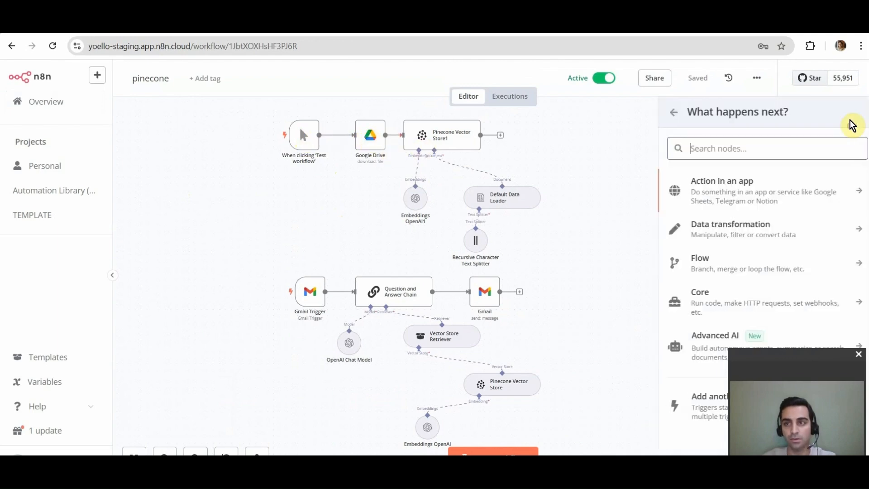
text(g)
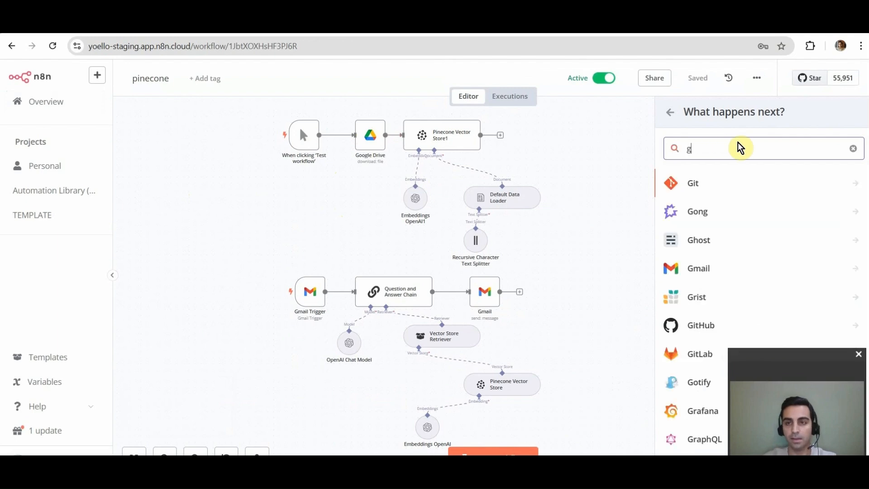
text(oogle)
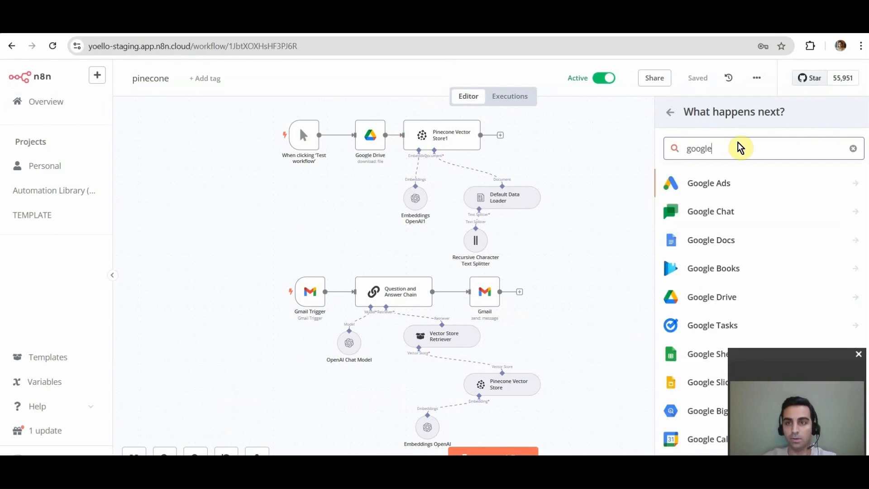
text(d)
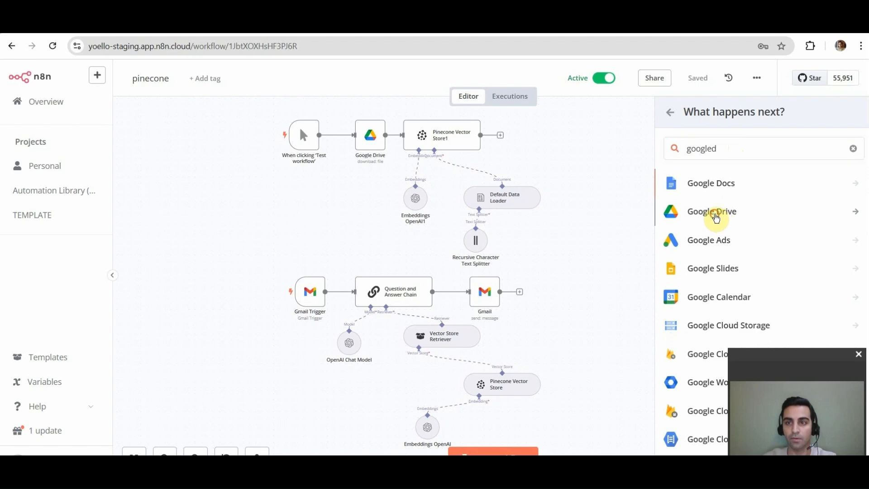
click(714, 213)
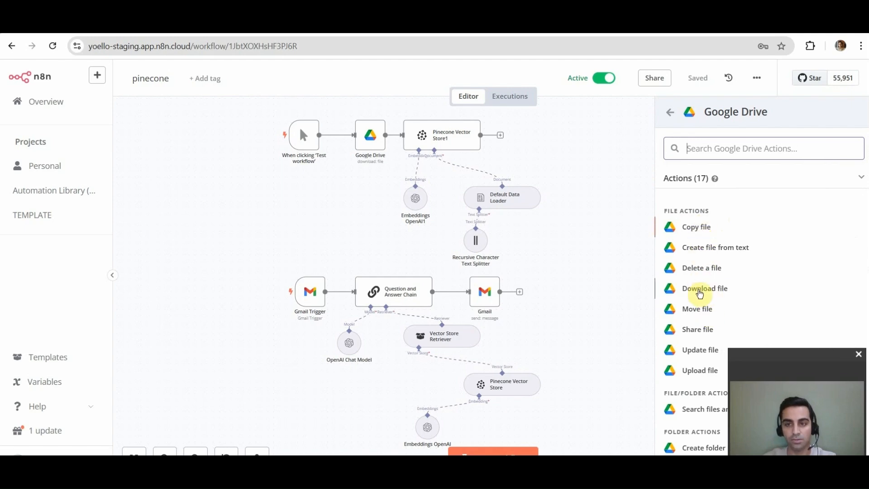
click(700, 290)
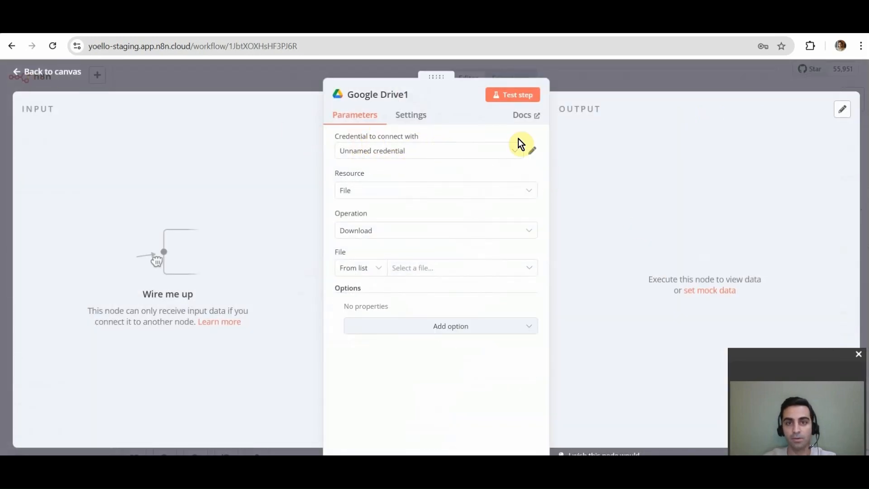
- Open the new Google Drive node's credential and examine its OAuth redirect URL, client ID and client secret fields
click(532, 152)
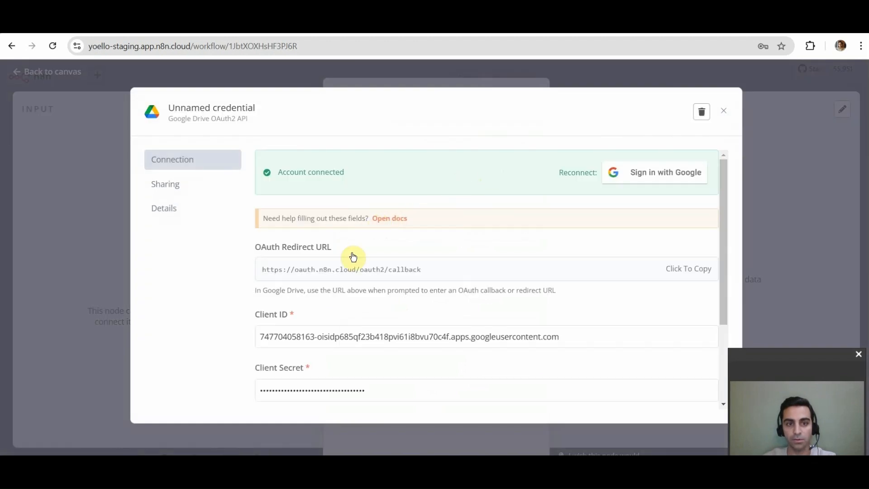
scroll(318, 280, down, 1)
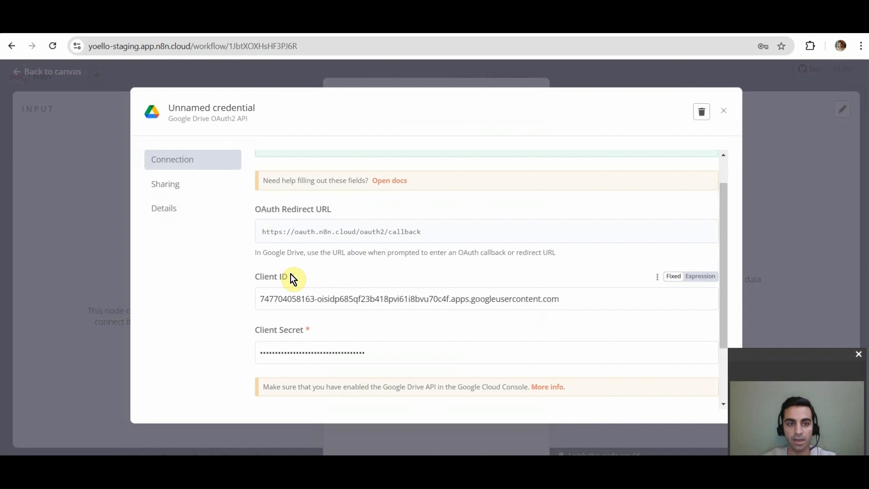
scroll(290, 325, down, 1)
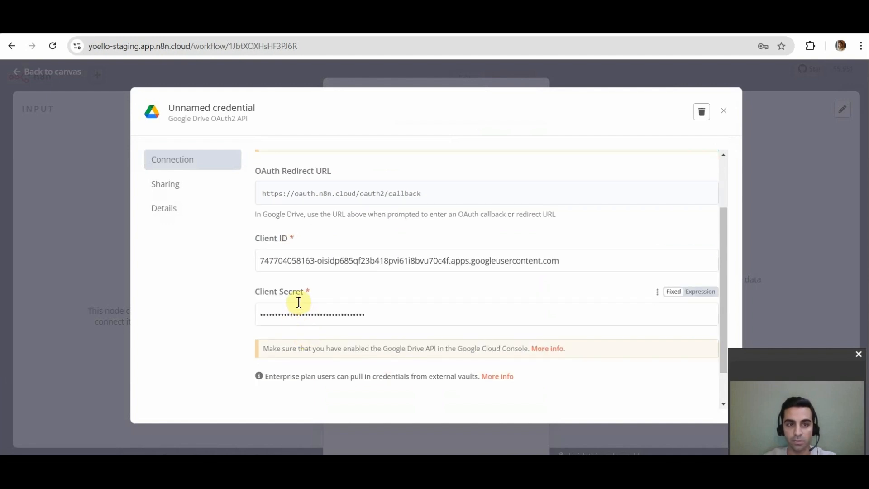
scroll(299, 303, up, 2)
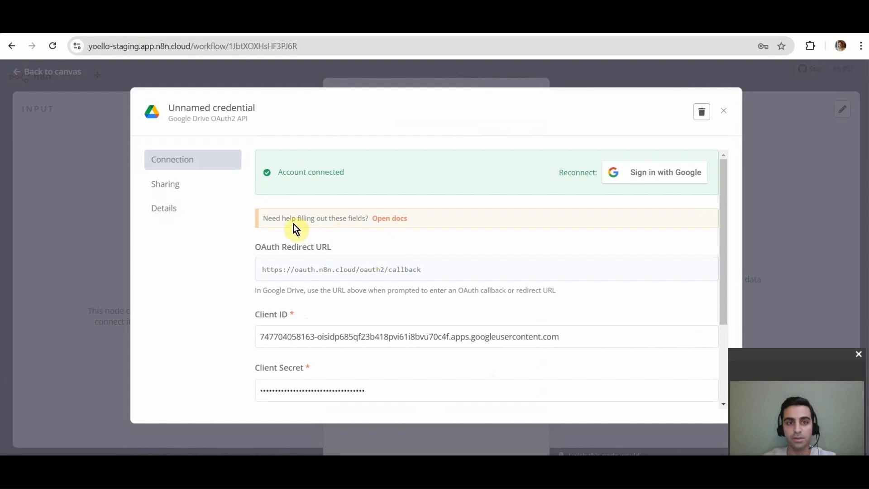
- Open the credential's help documentation and read through the Google OAuth2 single service setup instructions down to the video
click(386, 222)
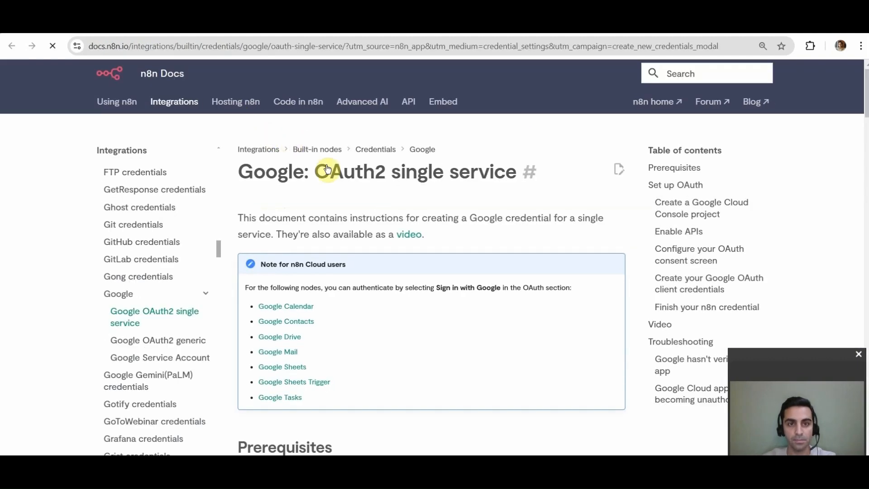
scroll(444, 198, down, 3)
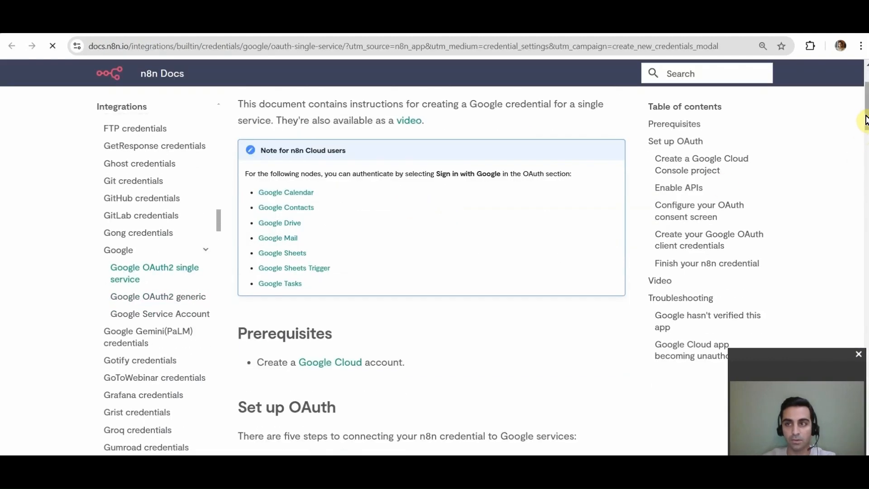
scroll(865, 133, down, 3)
drag(865, 133, 865, 337)
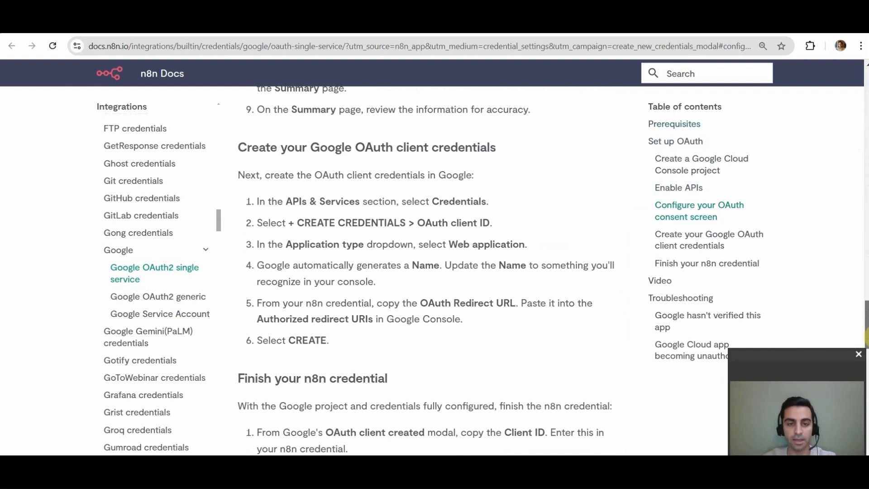
drag(866, 337, 864, 388)
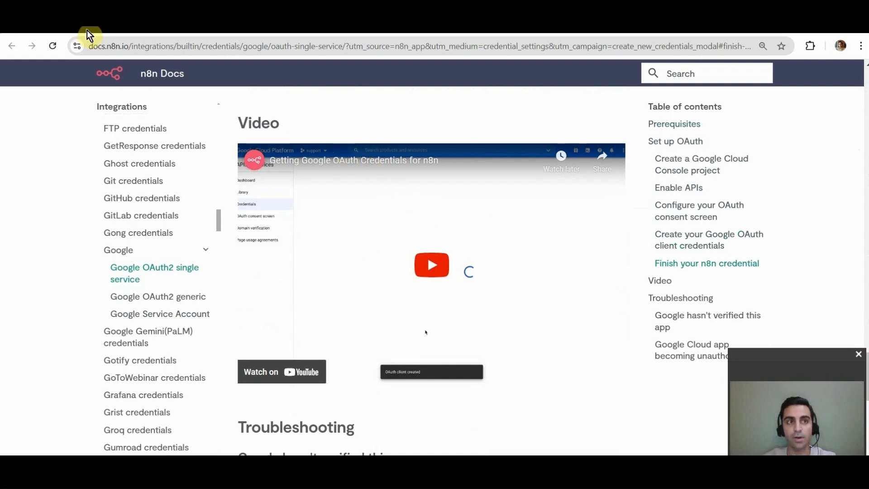
- Return to the Google Drive credential, review its client ID and client secret fields again, and close it
click(104, 29)
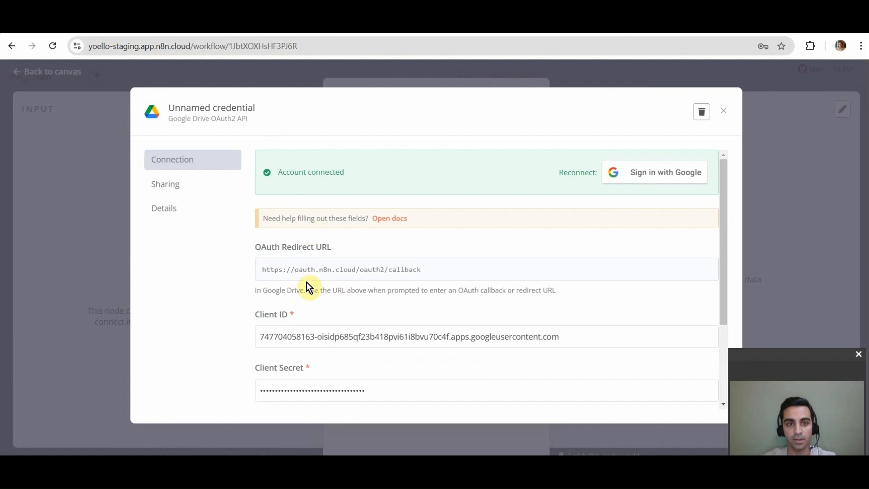
scroll(284, 304, down, 3)
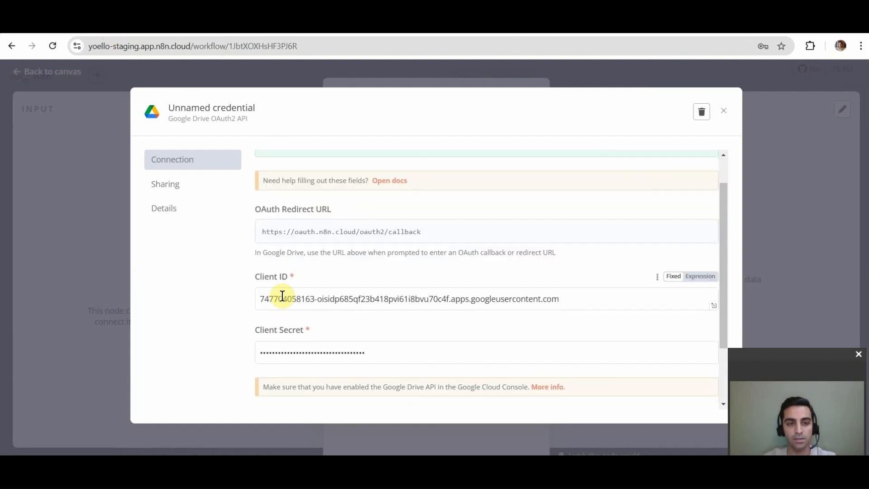
scroll(304, 343, down, 1)
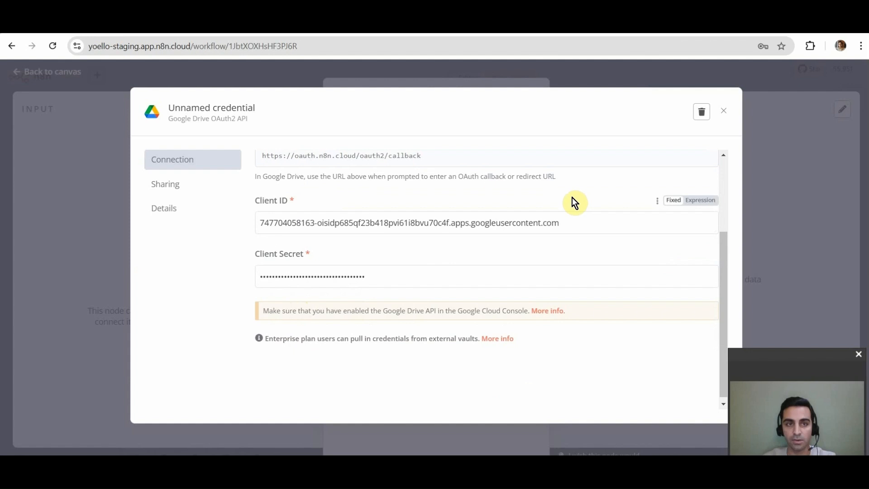
click(724, 112)
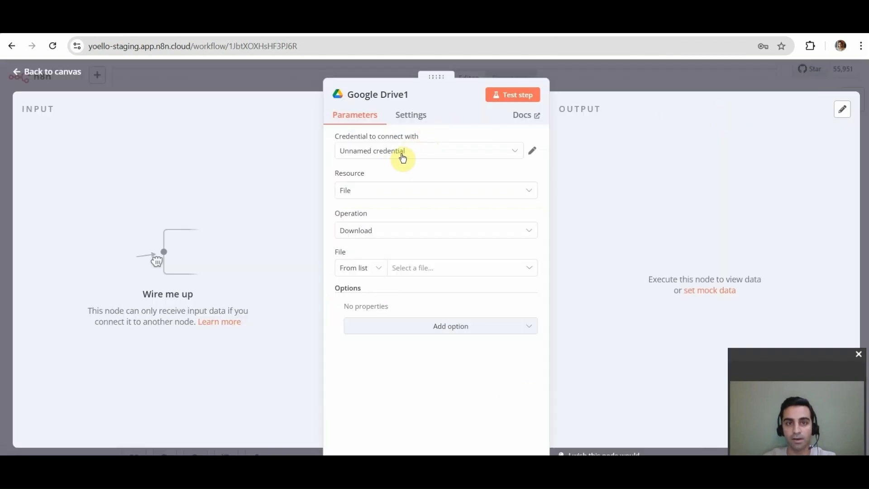
- Close the new Google Drive node's settings, move the node clear of the workflow, and delete it
click(86, 85)
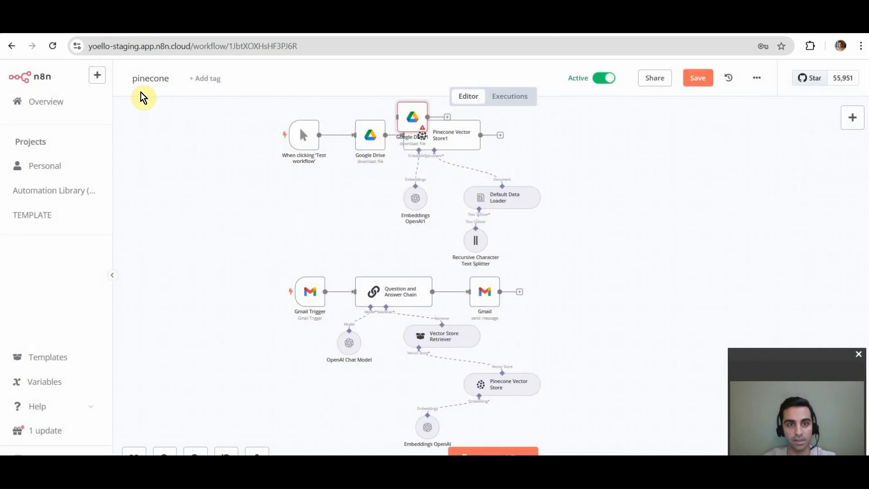
drag(409, 124, 691, 171)
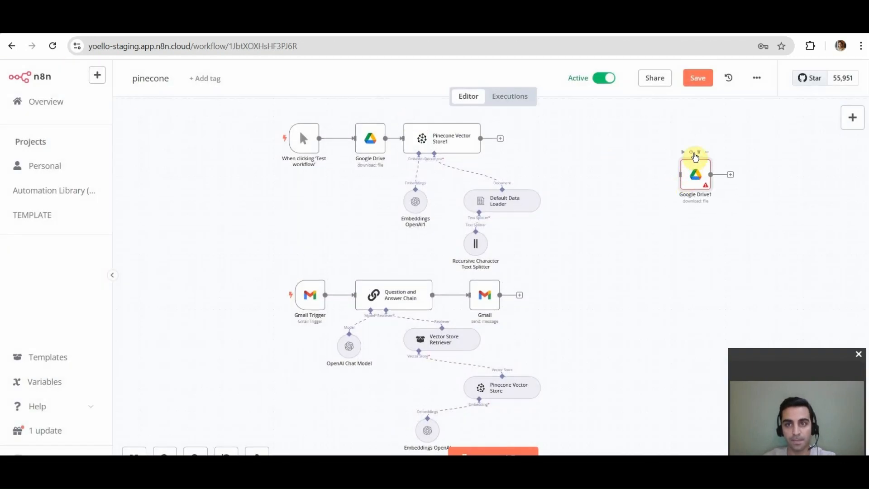
click(699, 152)
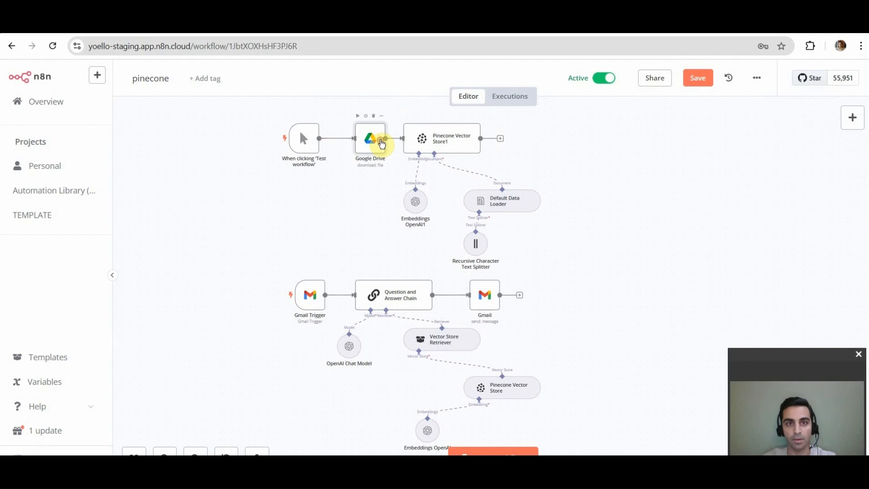
- Open the original Google Drive node, keep its resource as File, and test the download of XYZ Corporation Financial Report
double_click(377, 139)
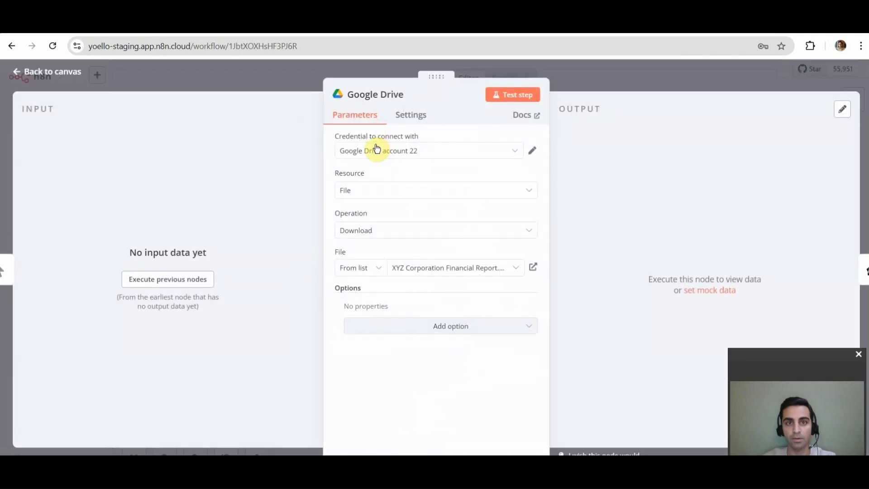
click(363, 189)
click(358, 217)
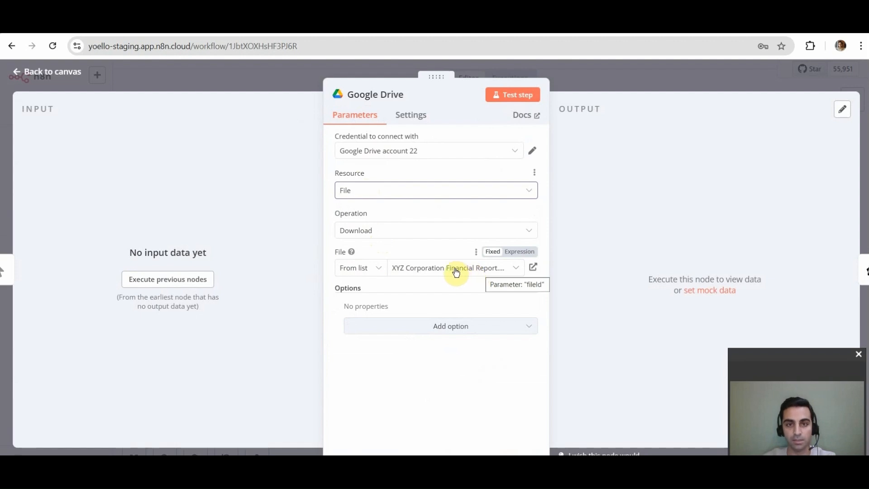
click(521, 97)
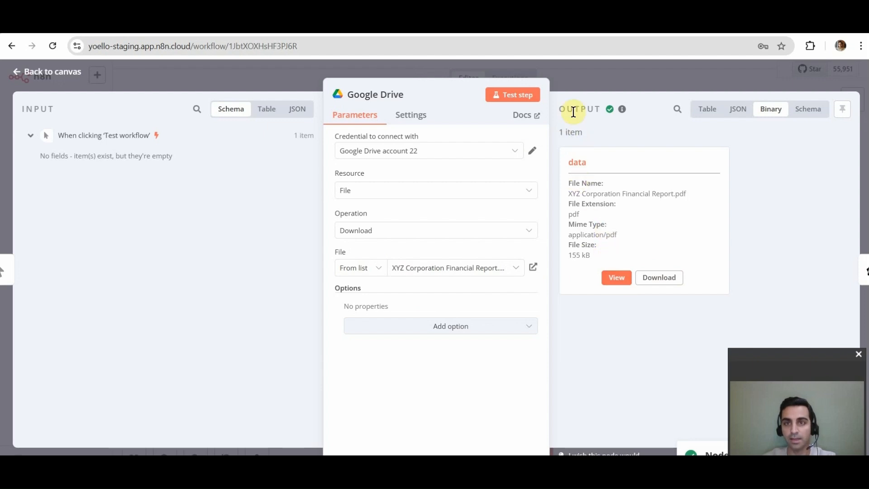
- View the downloaded PDF in the Google Drive node's output, skim its pages, and return to the output list
click(608, 271)
scroll(715, 236, down, 3)
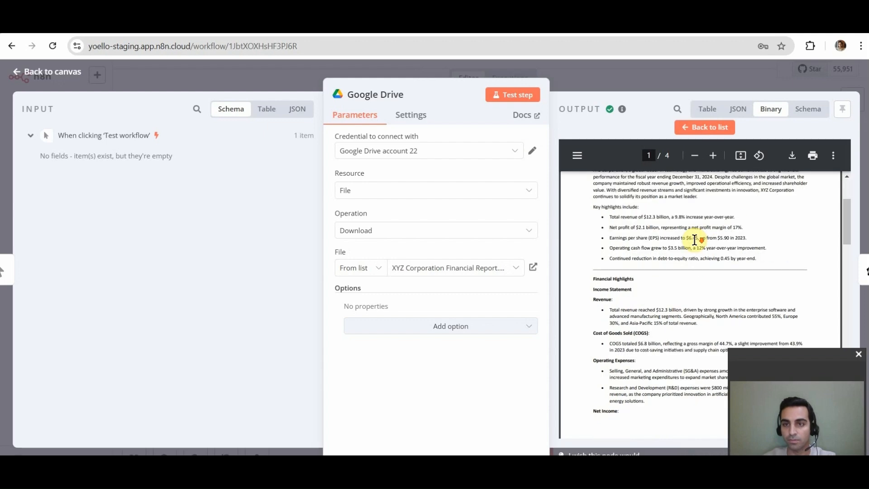
scroll(695, 245, down, 5)
scroll(693, 241, up, 8)
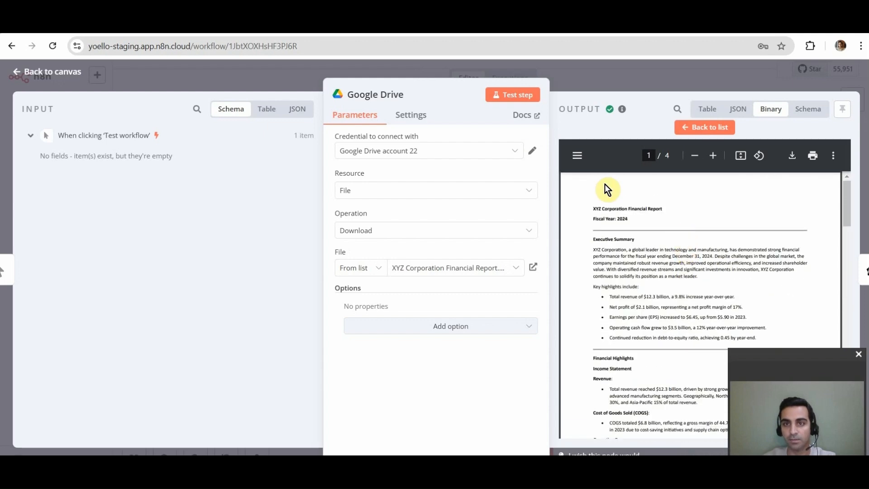
click(696, 128)
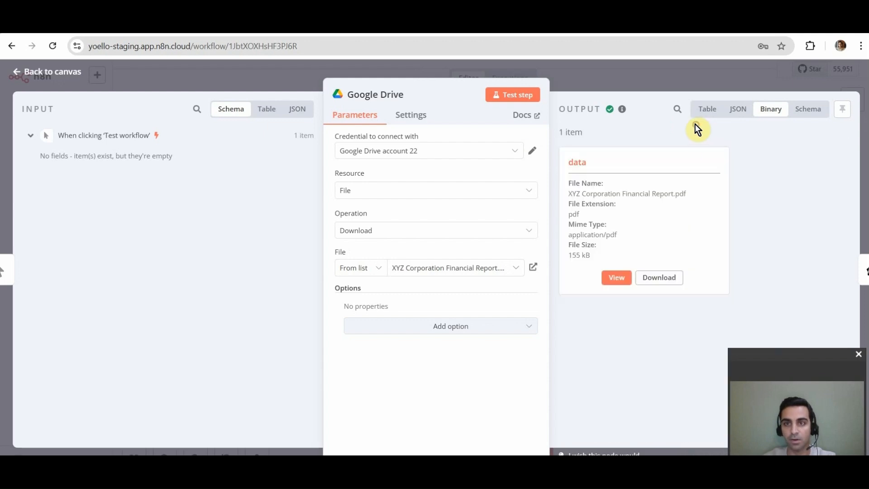
- Download the output PDF, skim it in the PDF reader, close the reader, and return to the workflow canvas
click(652, 276)
click(761, 79)
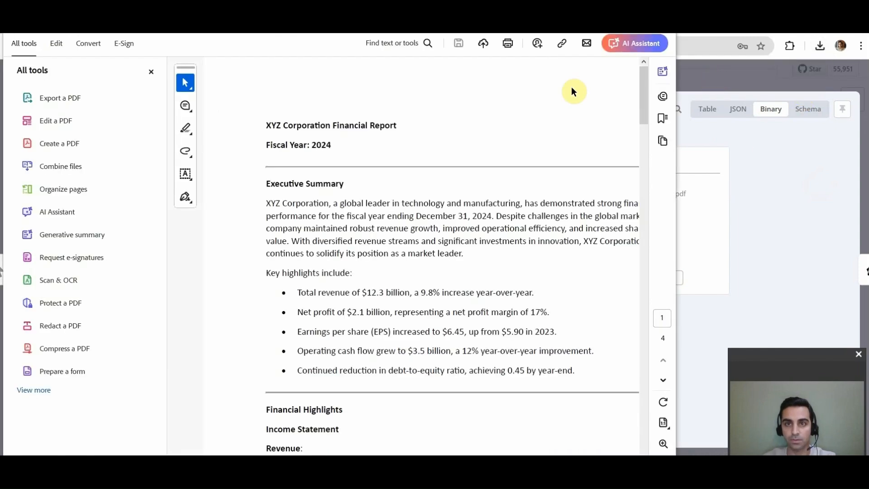
drag(644, 98, 631, 224)
drag(406, 26, 415, 79)
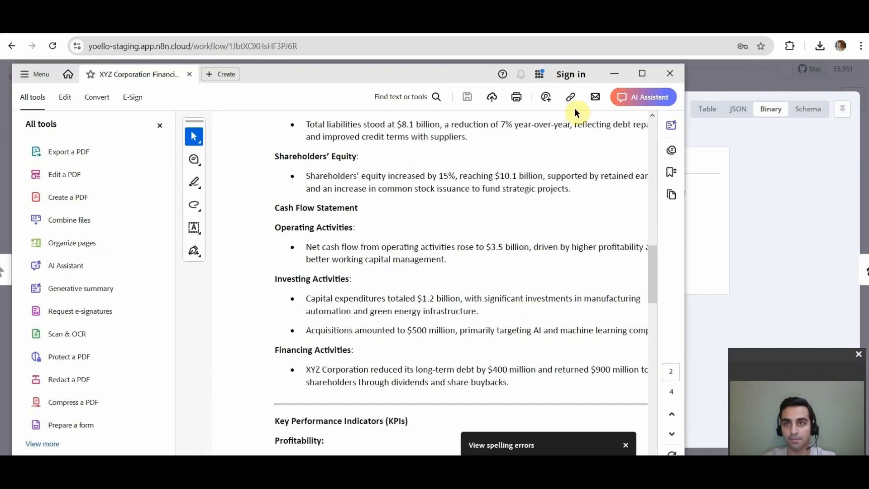
click(670, 73)
click(68, 75)
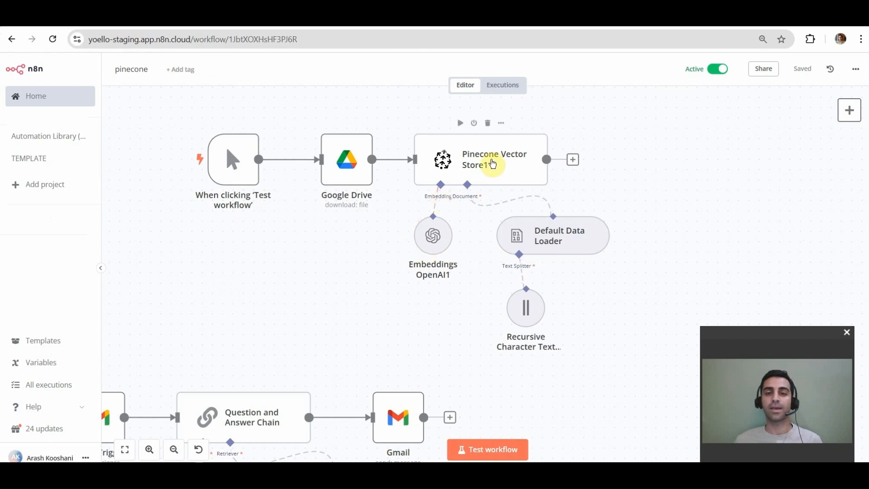
click(492, 163)
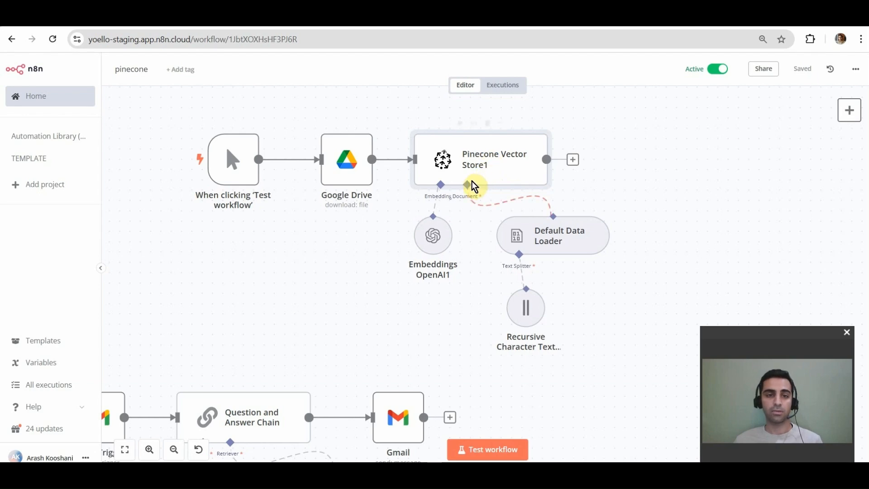
mouse_move(490, 178)
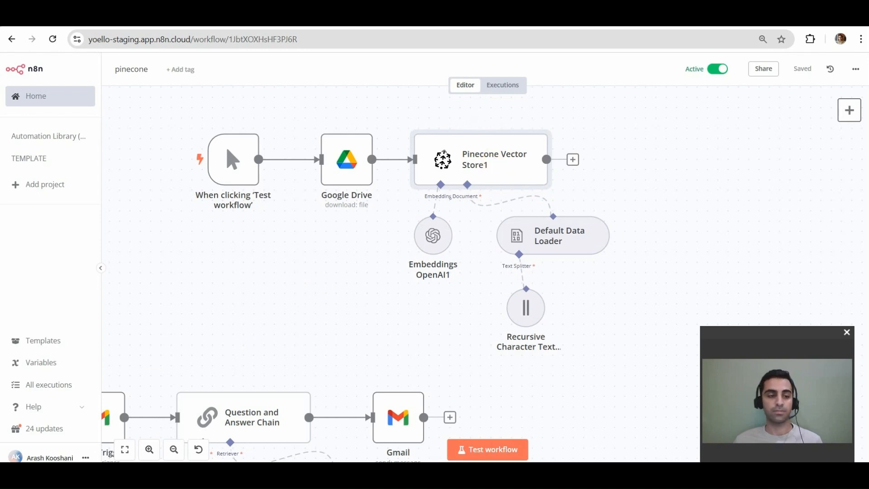
- Switch to the Pinecone console and start a new index named n8n
key(ctrl+Tab)
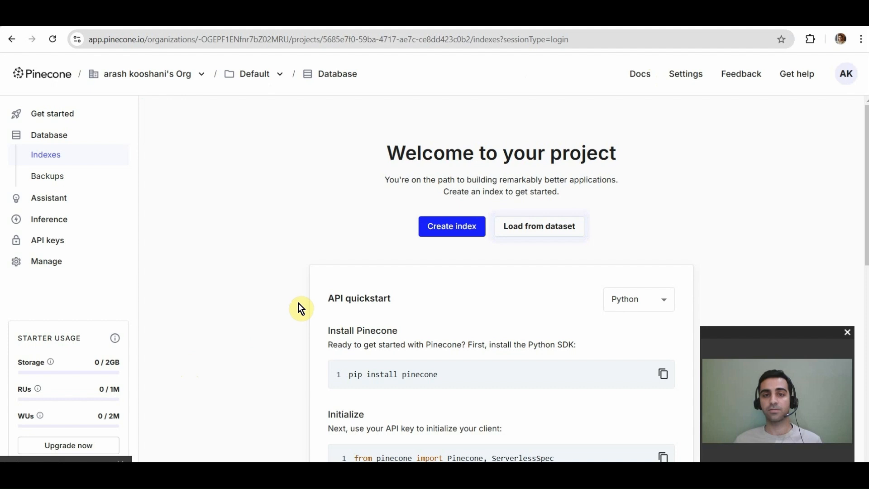
click(442, 231)
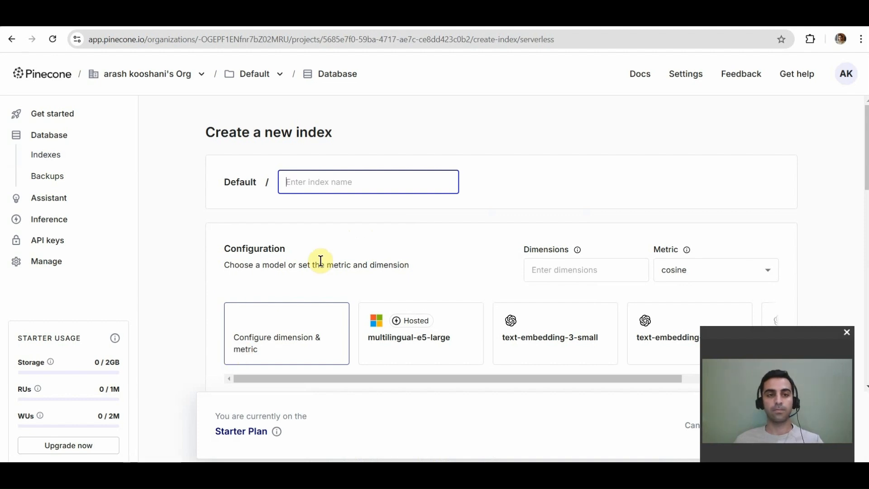
text(n)
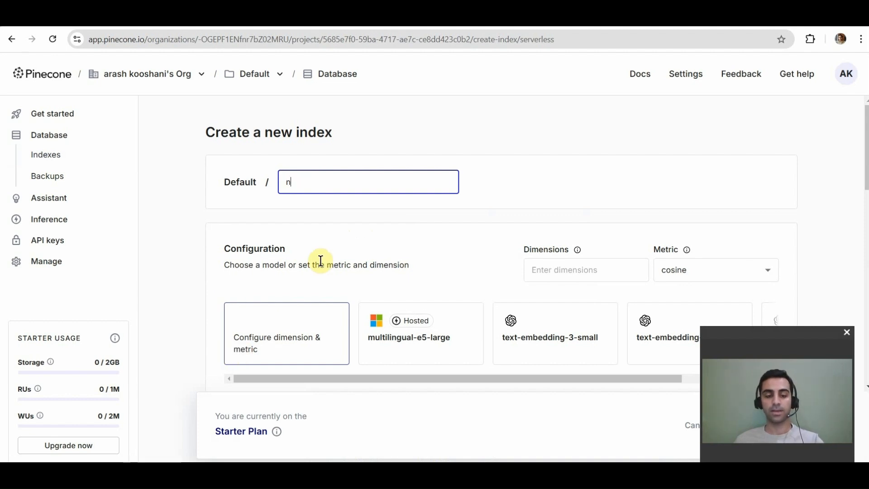
text(8n)
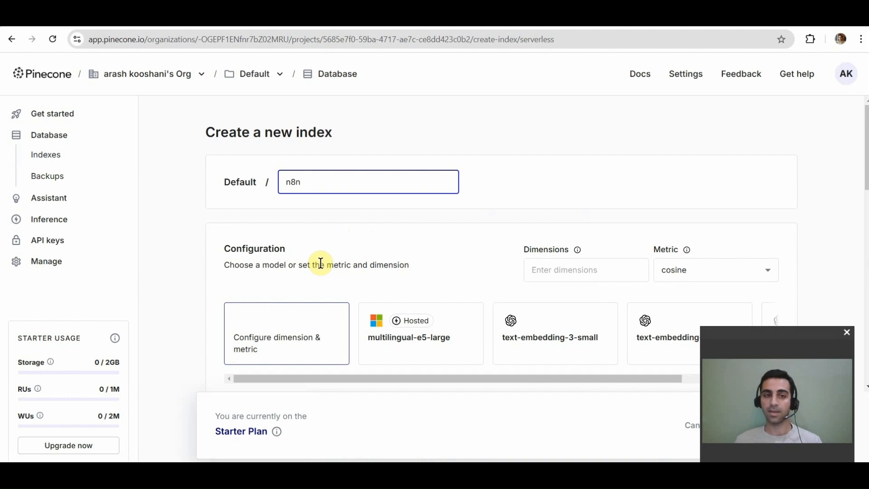
- Choose the text-embedding-3-small model, keep Serverless capacity, AWS and the Virginia us-east-1 region, and create the index
drag(365, 379, 398, 384)
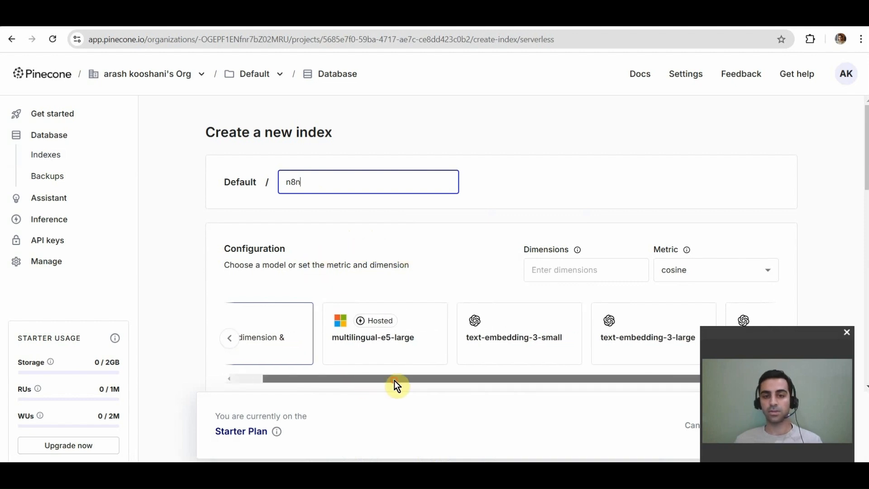
click(561, 329)
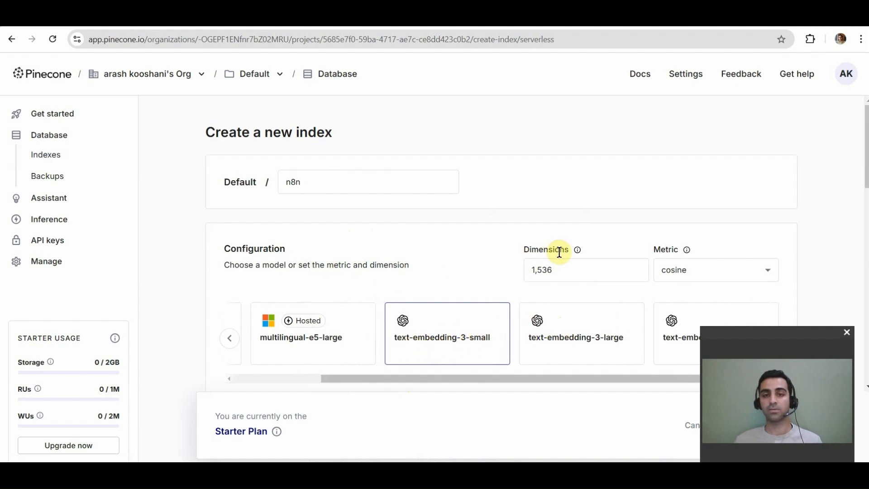
scroll(452, 346, down, 3)
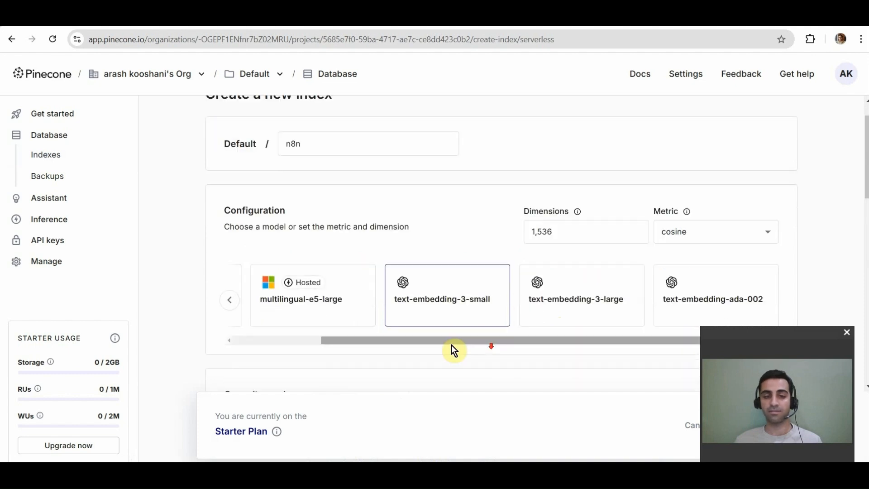
scroll(407, 322, down, 3)
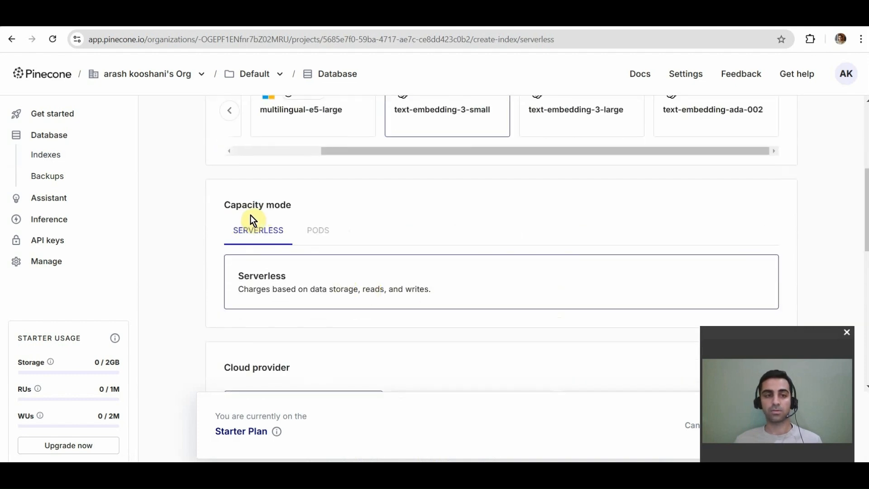
scroll(273, 272, down, 3)
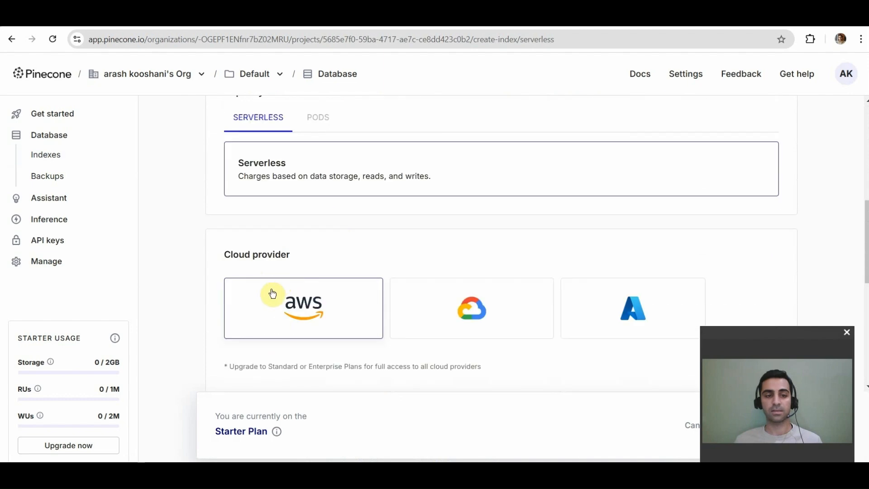
scroll(301, 304, down, 3)
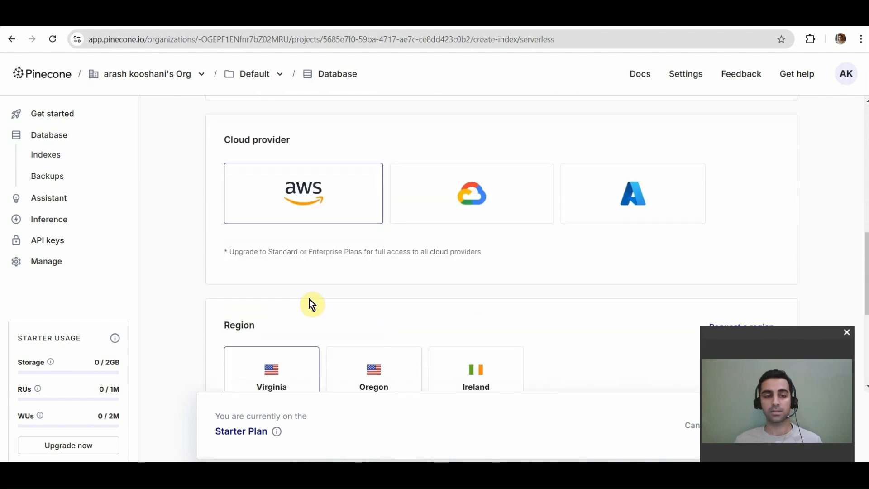
scroll(292, 290, down, 5)
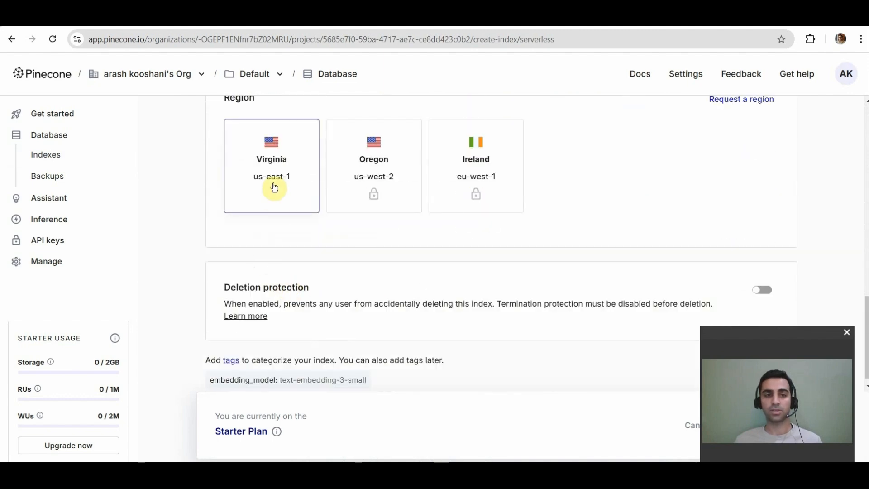
scroll(434, 272, up, 1)
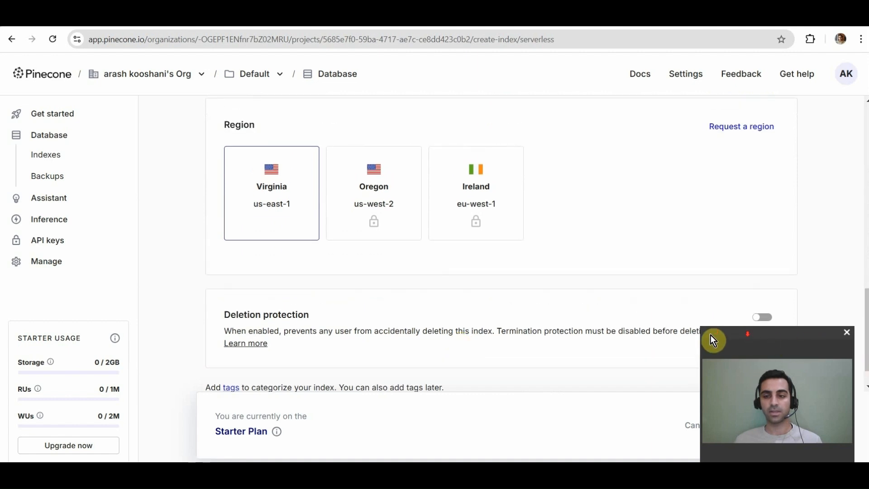
drag(742, 342, 734, 176)
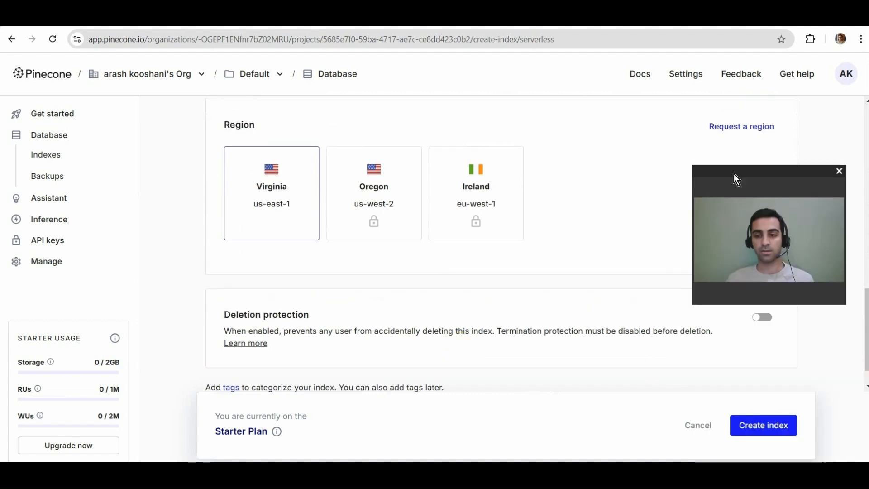
click(768, 427)
drag(745, 186, 768, 333)
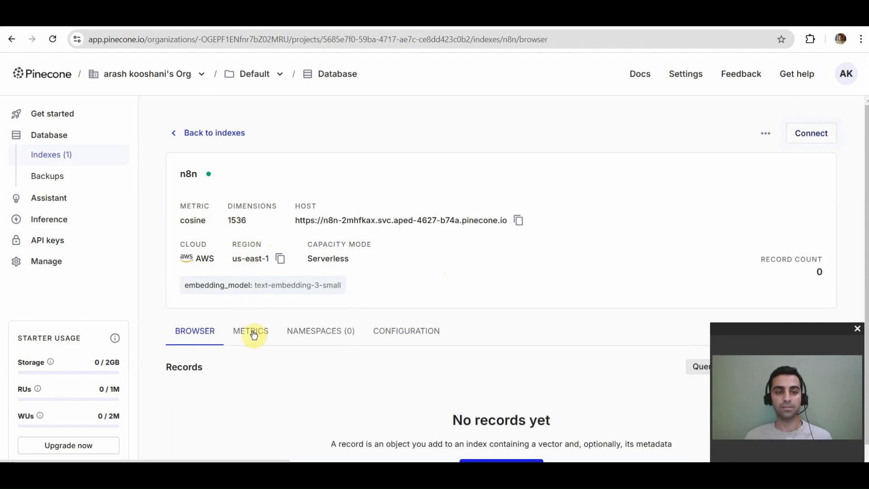
- Create a Pinecone API key named n8n with All permissions
click(44, 241)
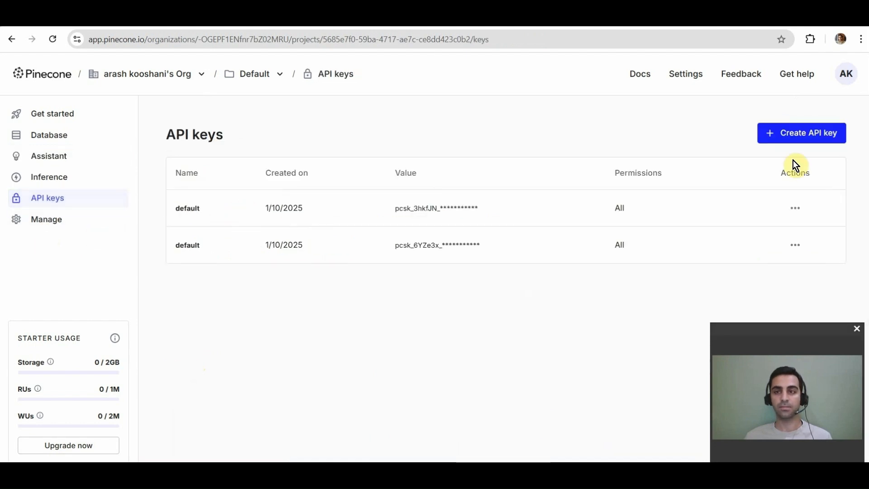
click(822, 133)
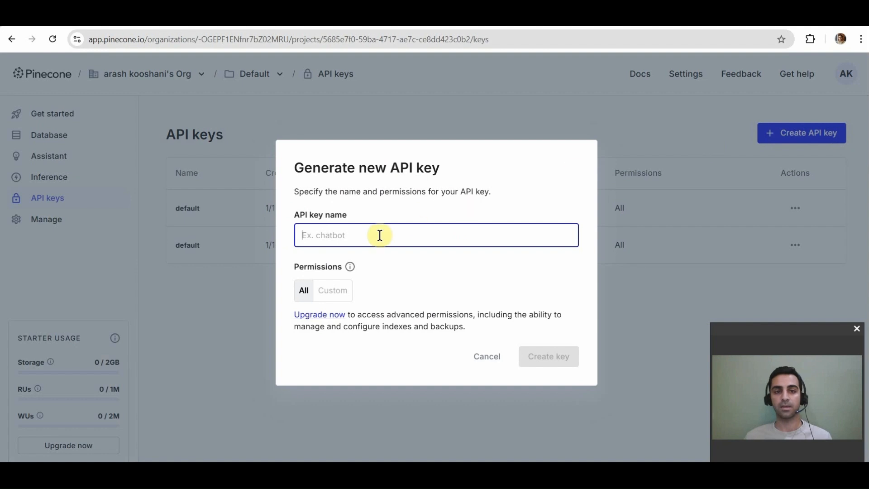
text(n8n)
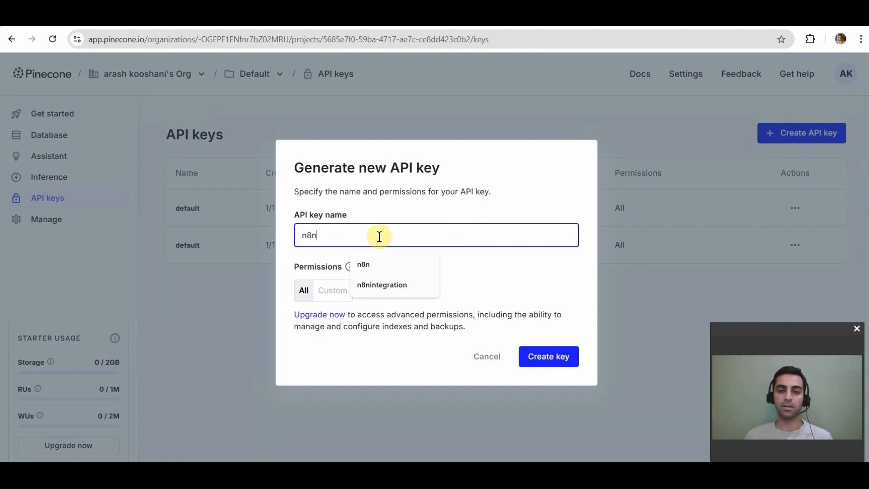
click(534, 356)
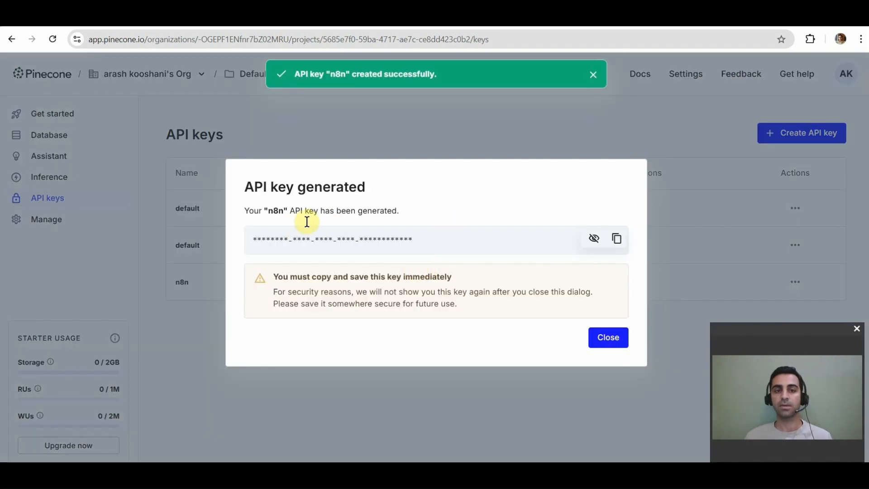
- Reveal the generated API key, copy it, and close the dialog
click(593, 246)
click(619, 242)
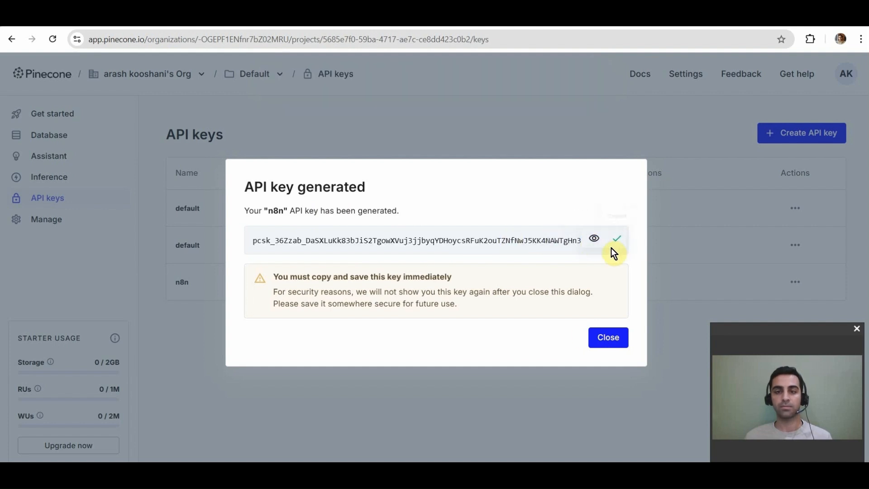
click(604, 339)
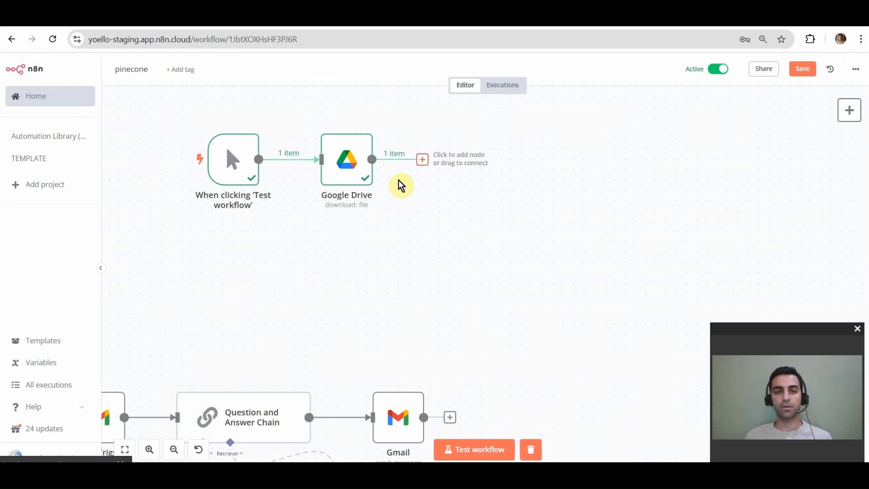
- Add a Pinecone Vector Store node for the output of the Google Drive node
click(422, 159)
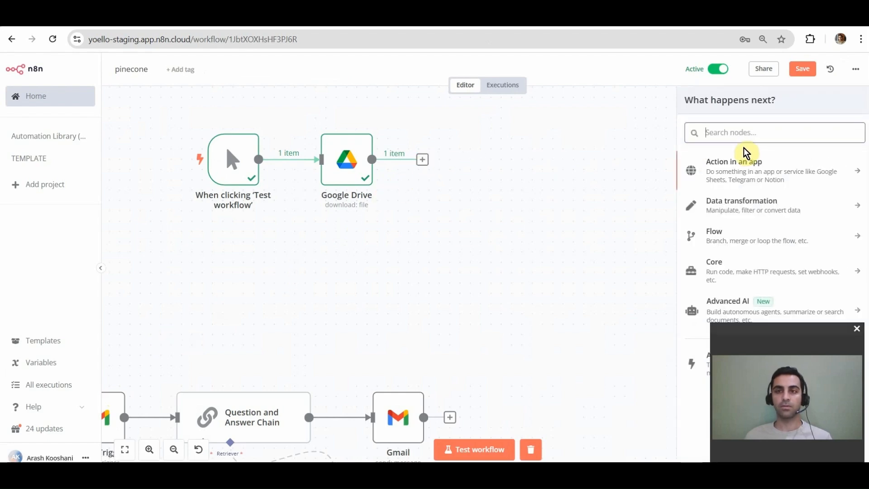
text(pineco)
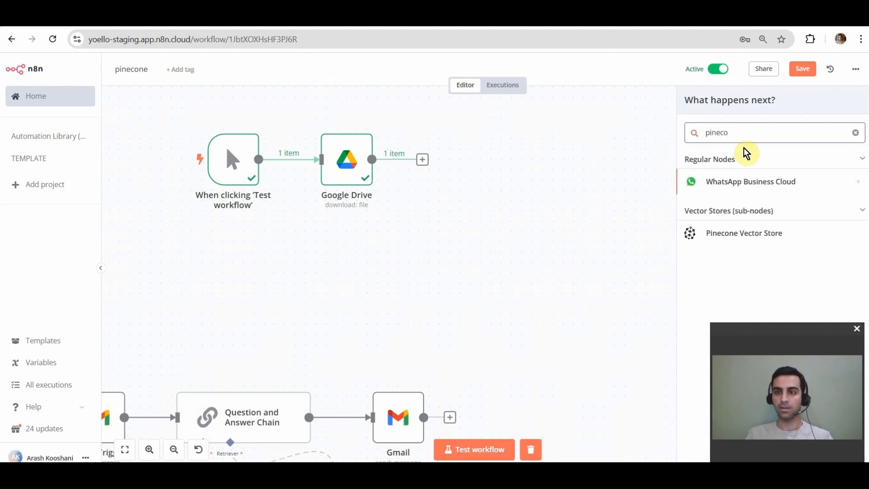
click(743, 230)
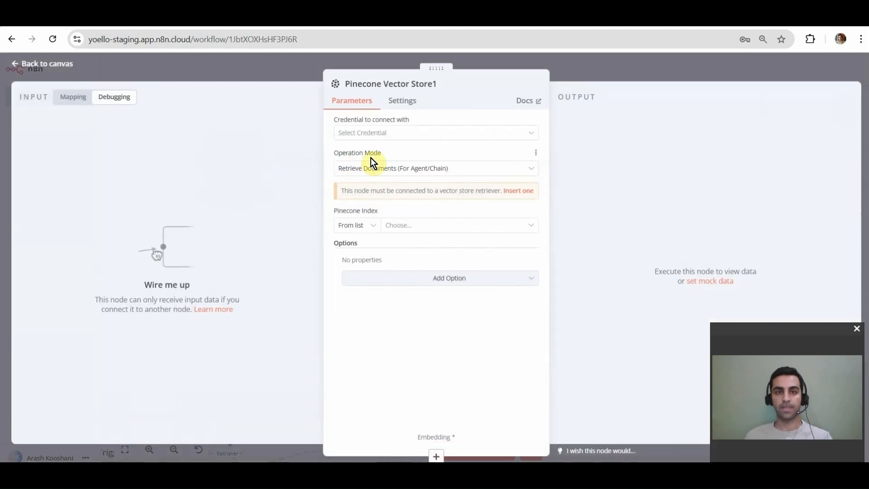
- Create a new Pinecone credential for the node, paste the API key as a fixed value, and save it
click(366, 136)
scroll(392, 158, down, 5)
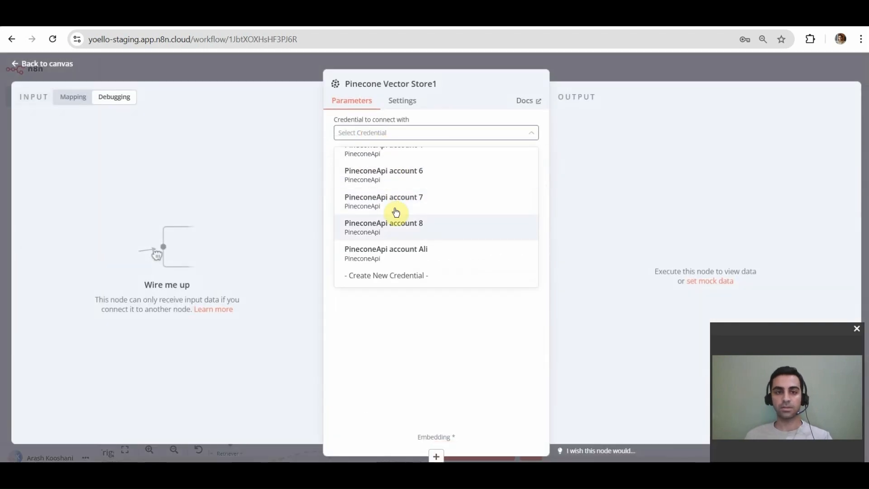
click(378, 274)
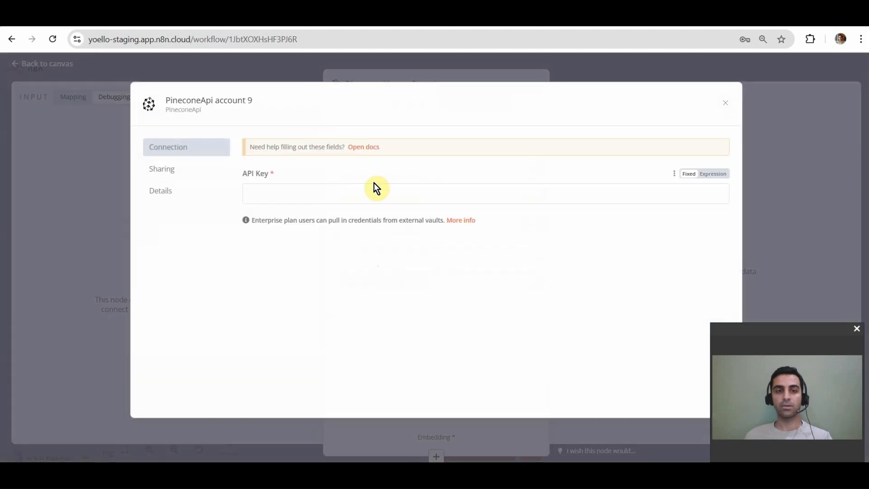
click(374, 187)
key(ctrl+v)
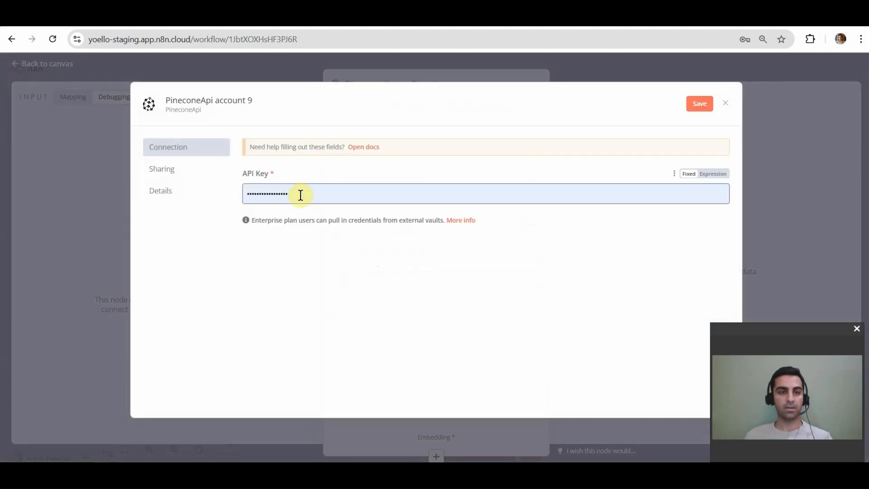
click(713, 174)
click(689, 174)
triple_click(341, 194)
key(ctrl+v)
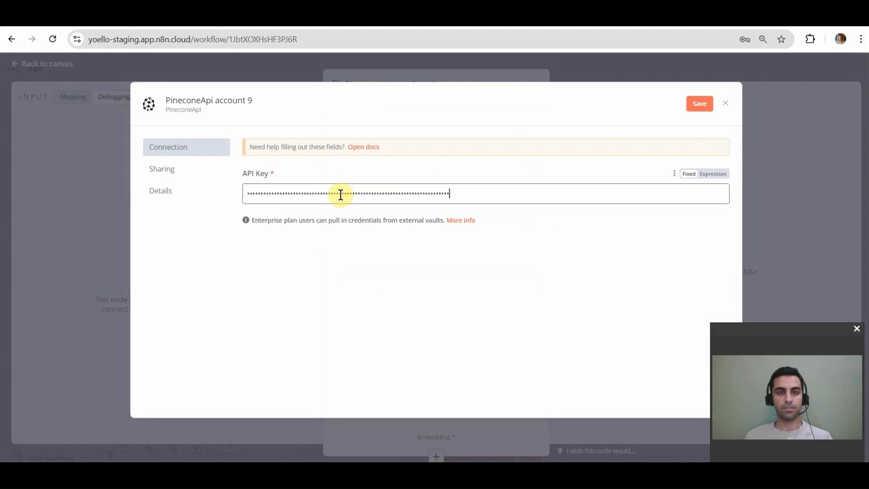
click(699, 104)
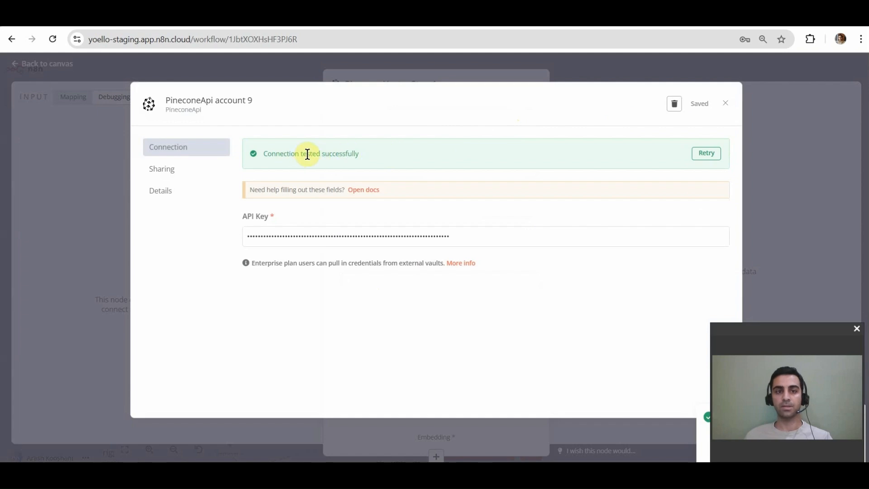
click(728, 105)
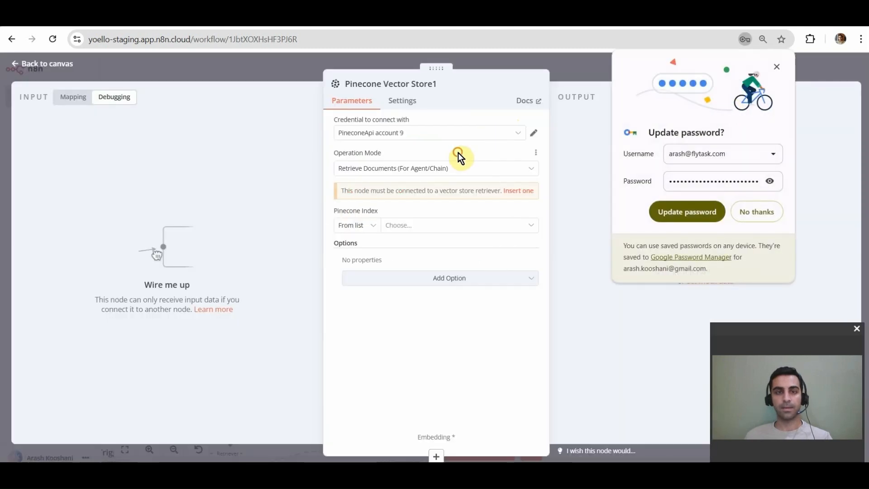
- Set the Pinecone node's operation mode to Insert Documents, choose the n8n index, and return to the canvas
click(368, 169)
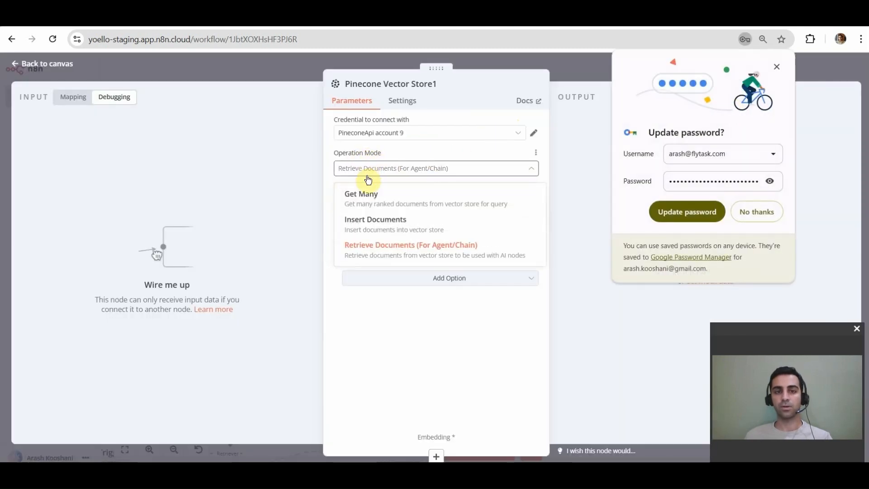
click(376, 224)
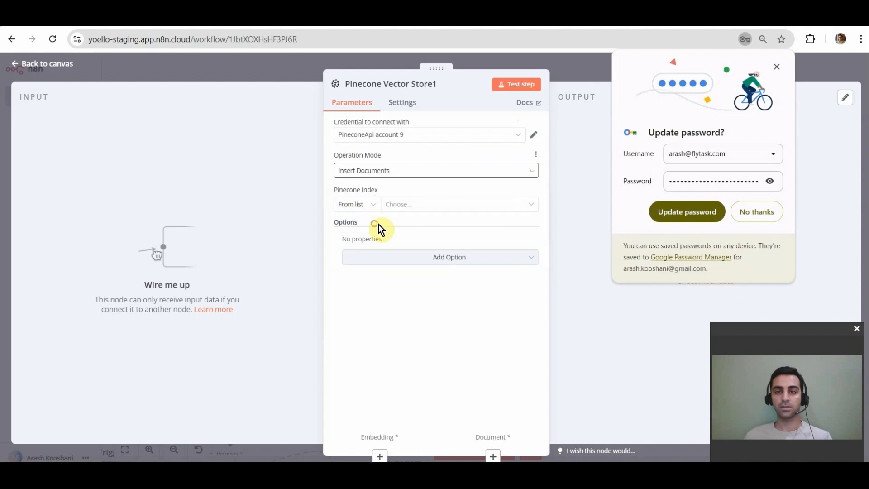
click(777, 66)
click(339, 171)
click(418, 157)
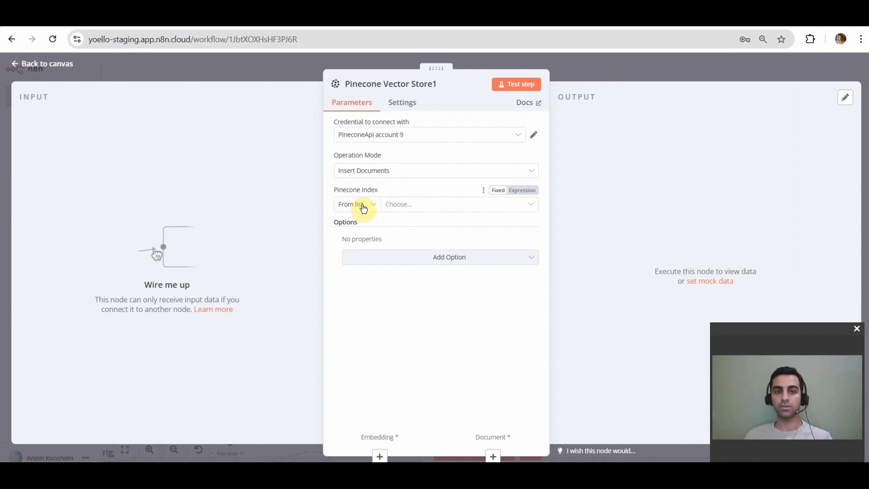
click(396, 213)
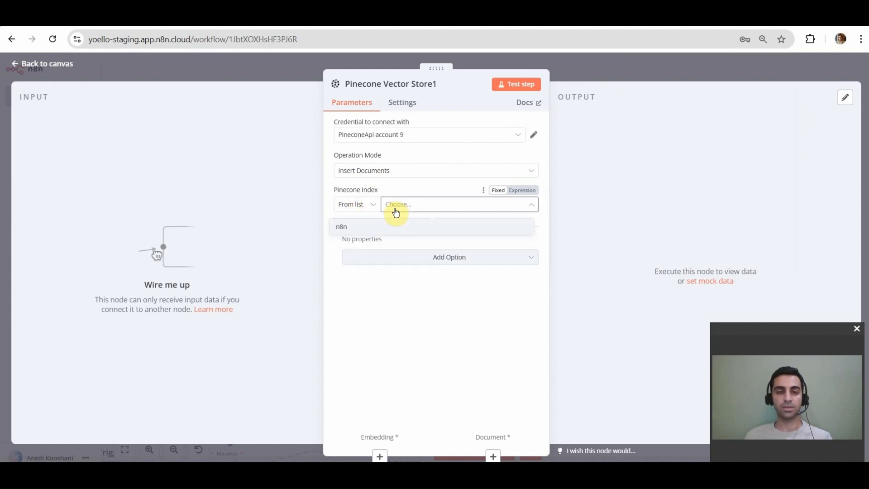
click(346, 230)
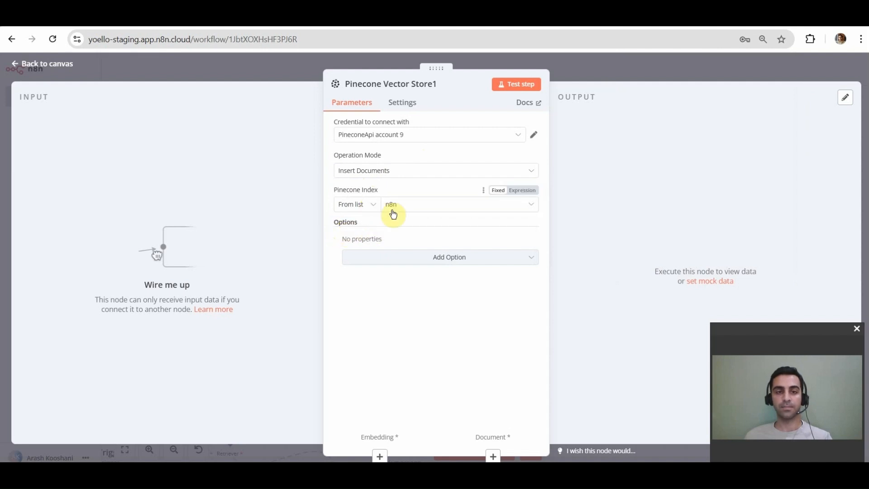
click(57, 67)
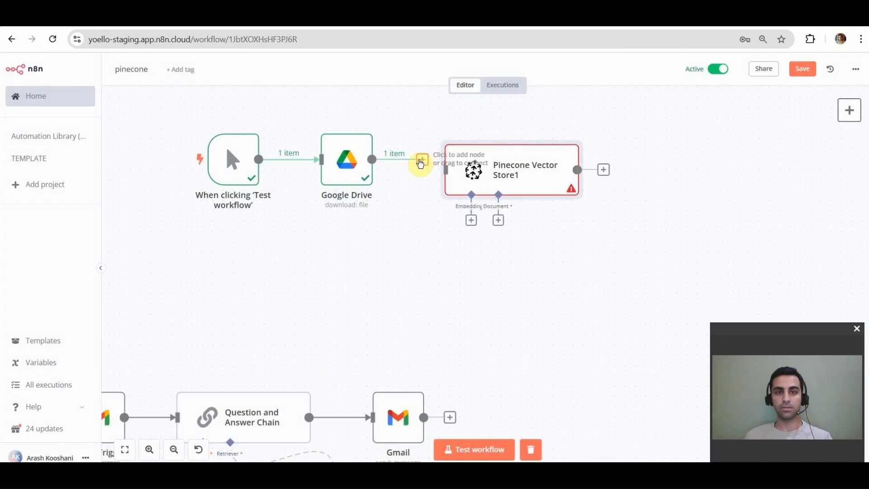
- Connect the Google Drive node to the Pinecone Vector Store node, align it alongside, and review its incoming file data
drag(421, 162, 443, 167)
drag(508, 168, 469, 162)
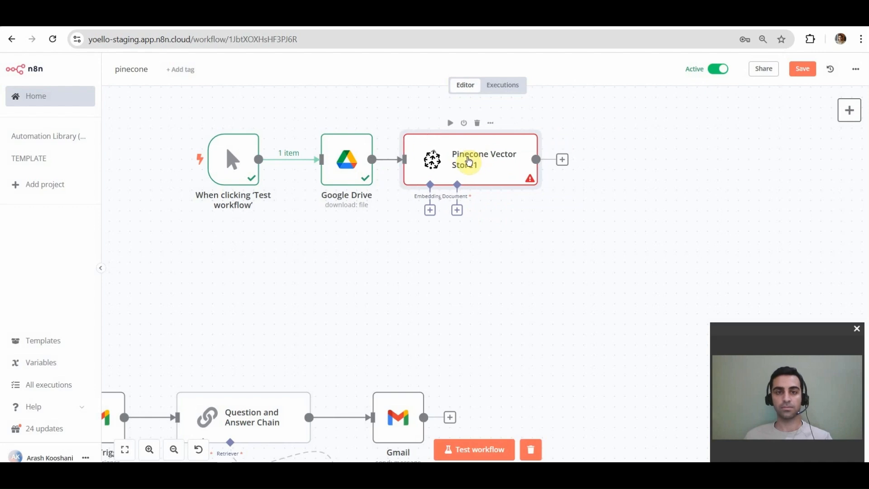
double_click(469, 162)
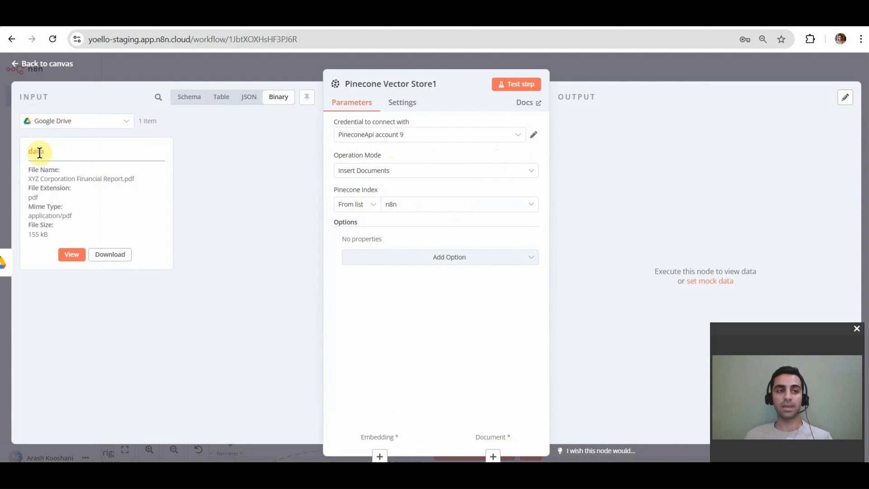
click(63, 68)
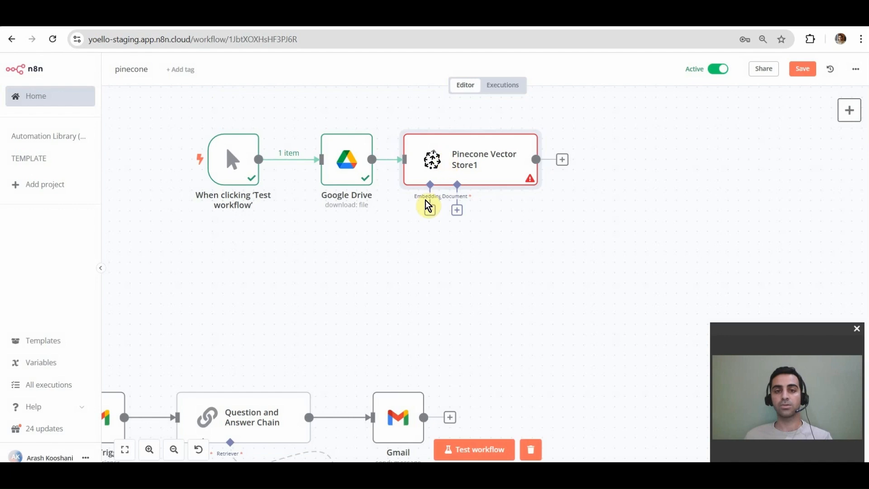
- Attach an Embeddings OpenAI sub-node to the Pinecone Vector Store node's embedding connection
click(430, 211)
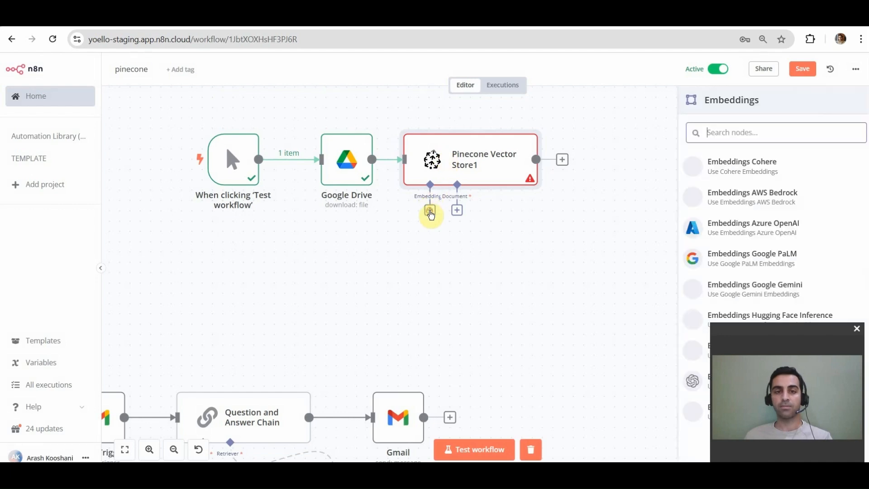
drag(832, 334, 644, 324)
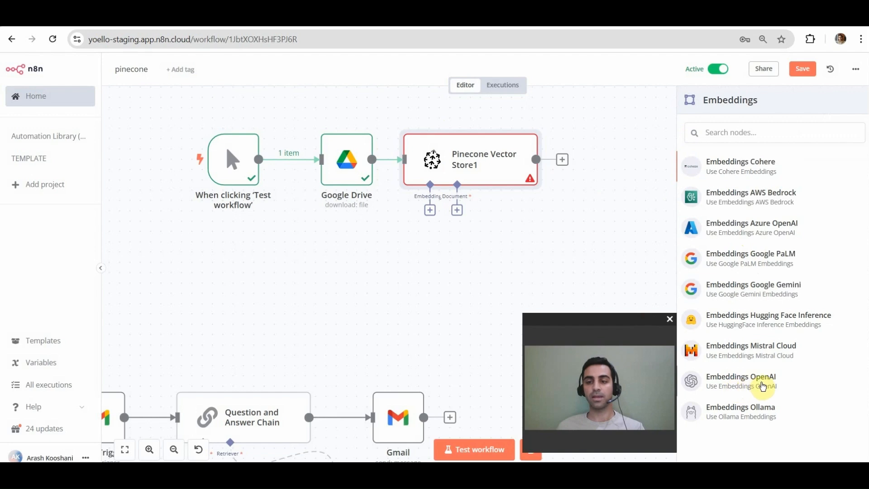
click(760, 384)
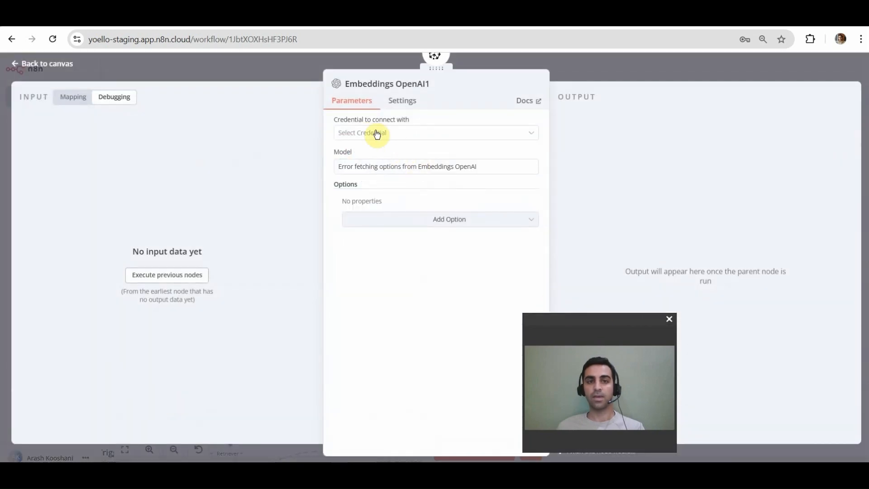
drag(579, 323, 760, 333)
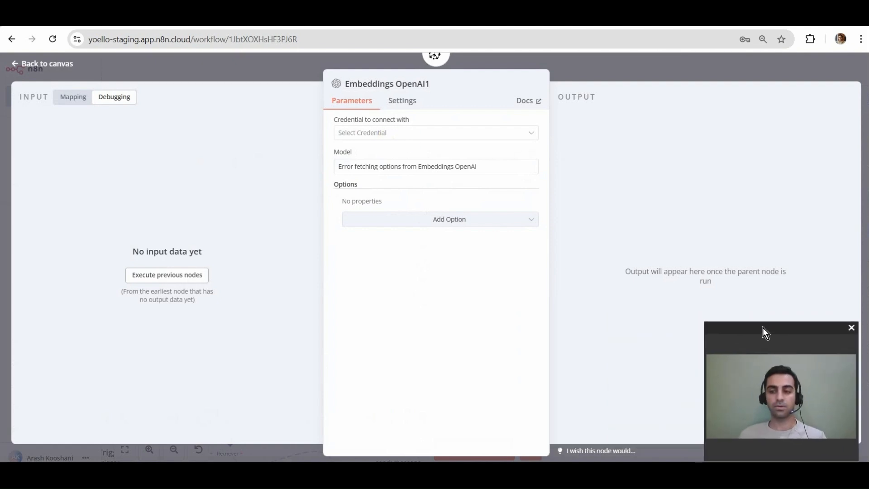
click(371, 136)
click(371, 136)
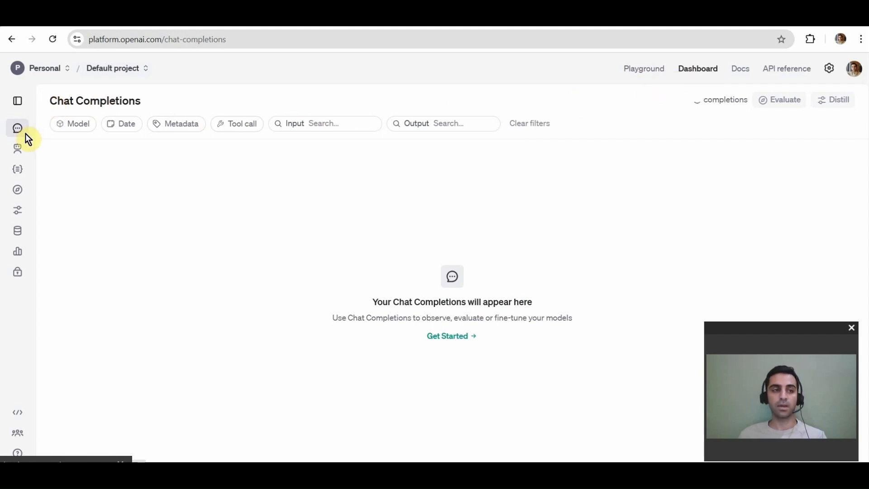
- On the OpenAI platform, create a secret key named n8n2 for the Default project with All permissions and copy it
click(18, 277)
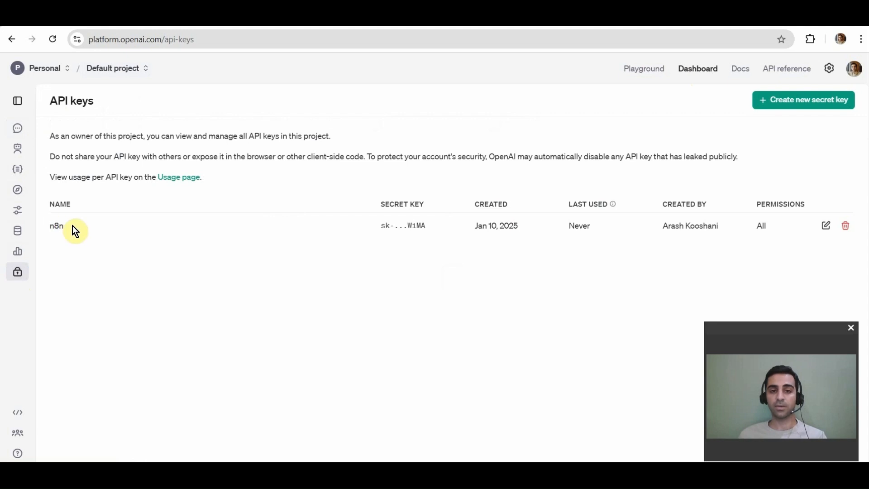
click(820, 104)
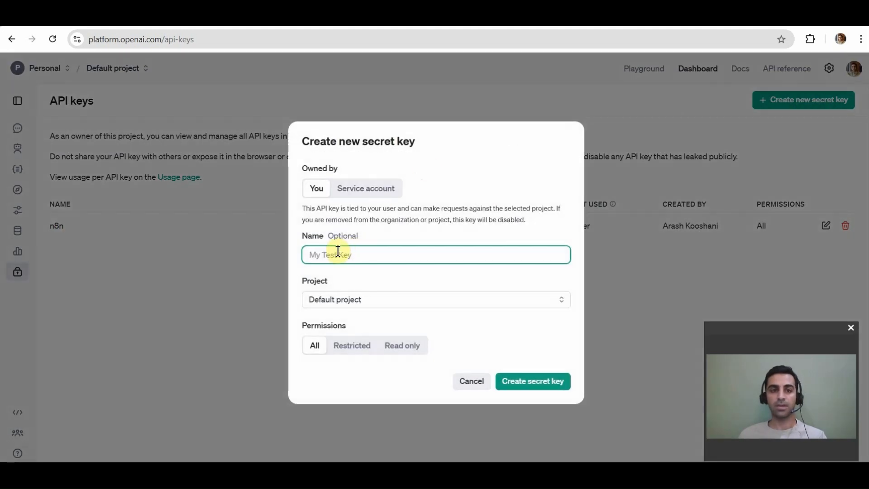
text(n8n)
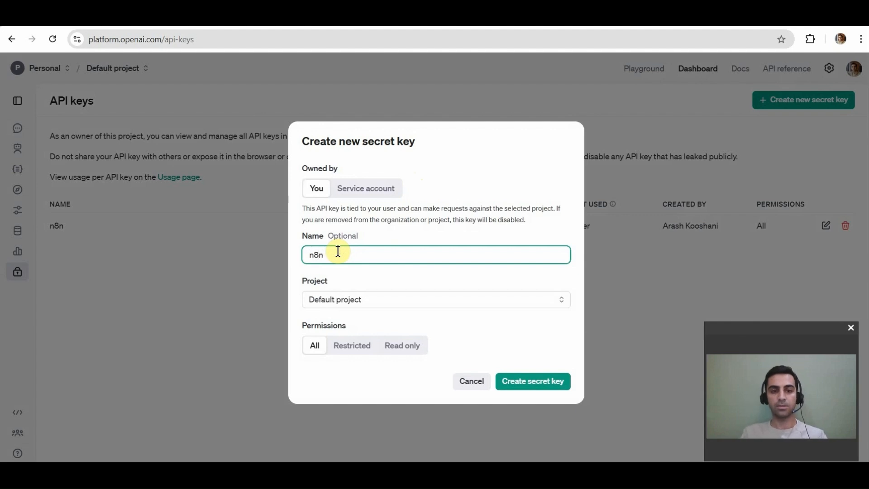
text(2)
click(534, 391)
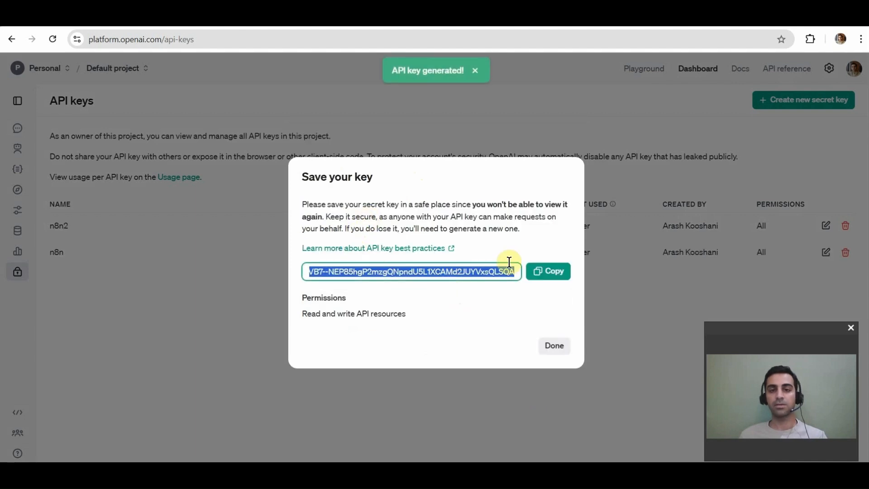
click(548, 272)
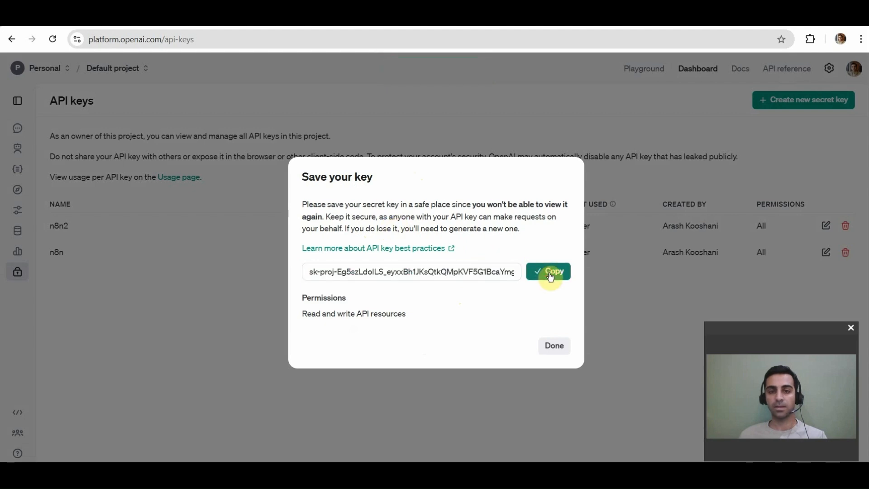
- Switch back to n8n, create a new OpenAI credential for the embeddings node, paste the API key as a fixed value, and save it
click(439, 27)
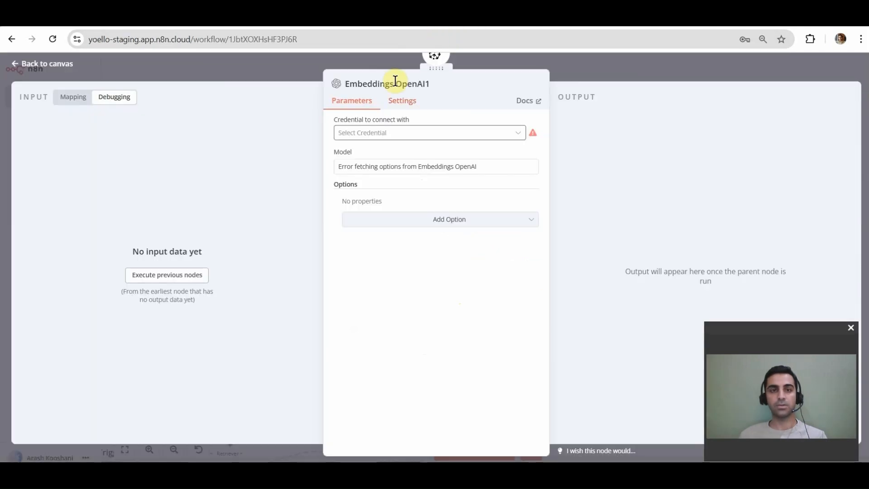
click(509, 134)
scroll(368, 266, down, 10)
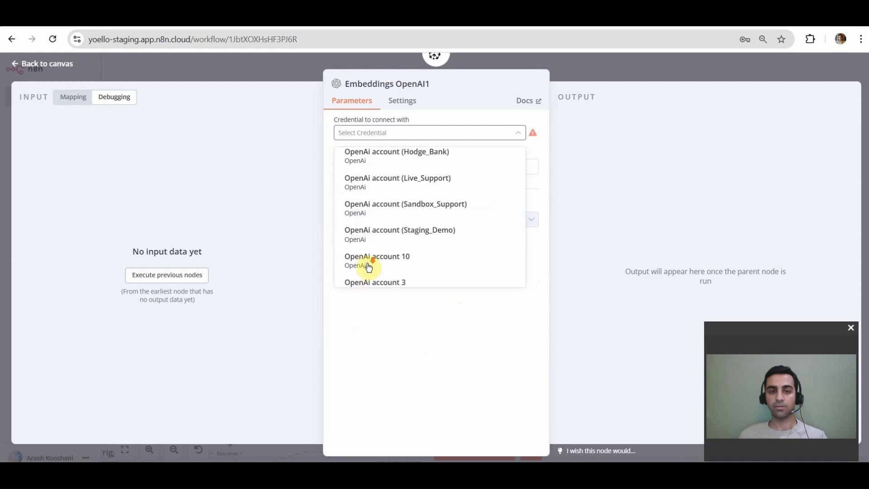
click(378, 280)
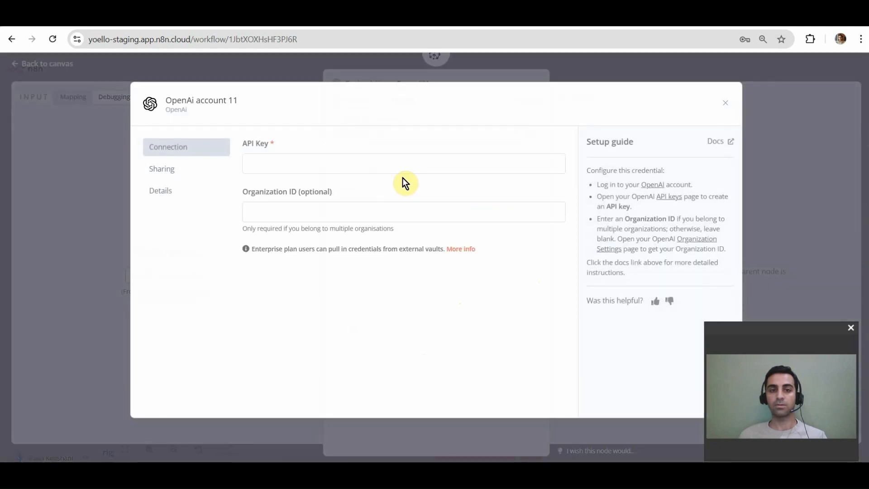
click(281, 171)
key(ctrl+v)
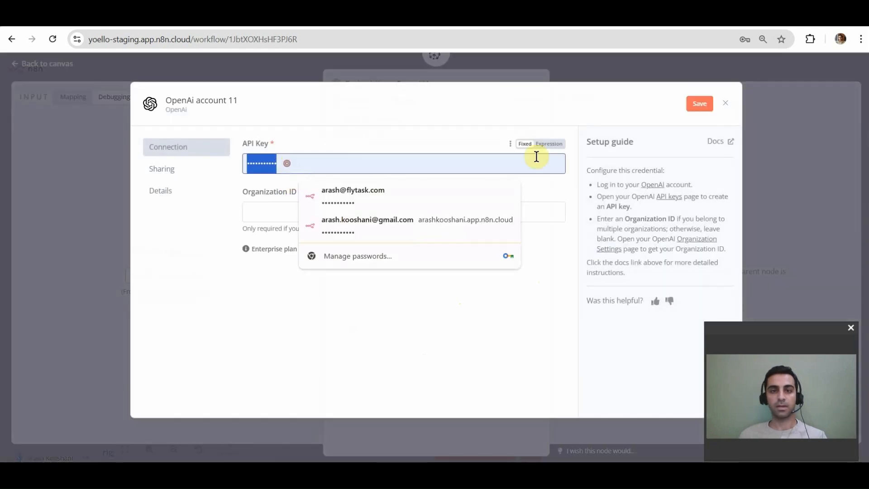
click(545, 144)
click(524, 145)
double_click(322, 164)
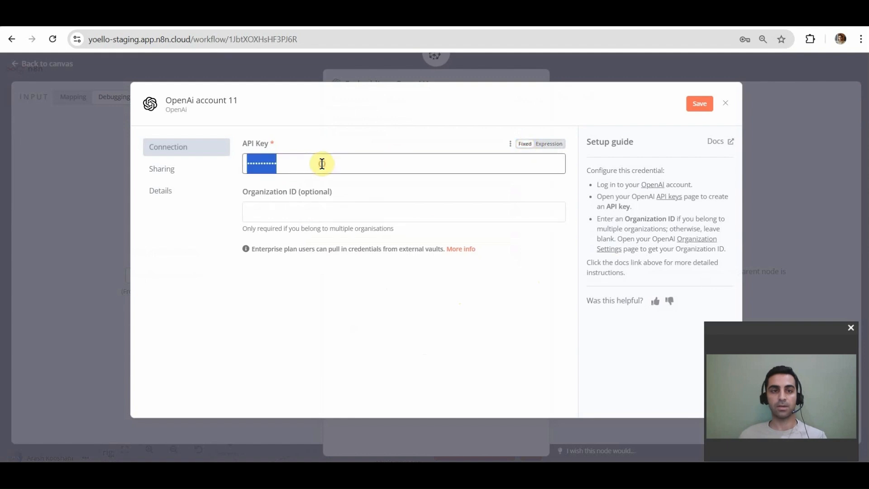
key(ctrl+v)
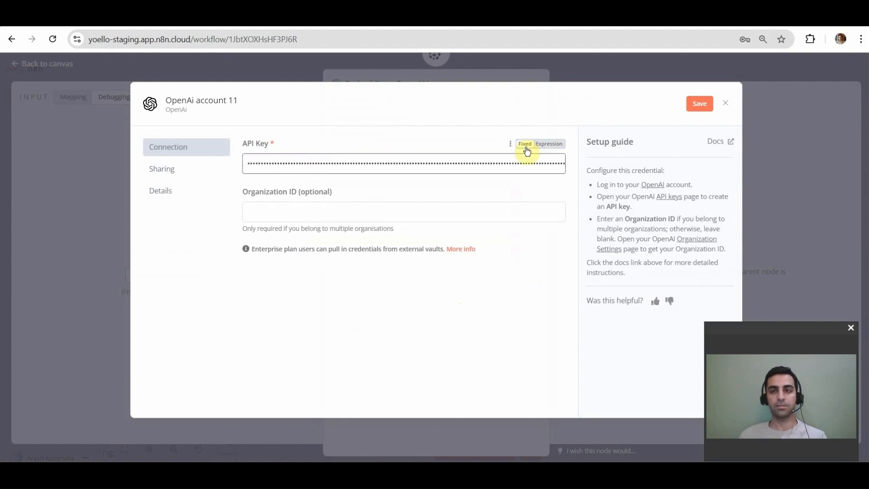
click(697, 105)
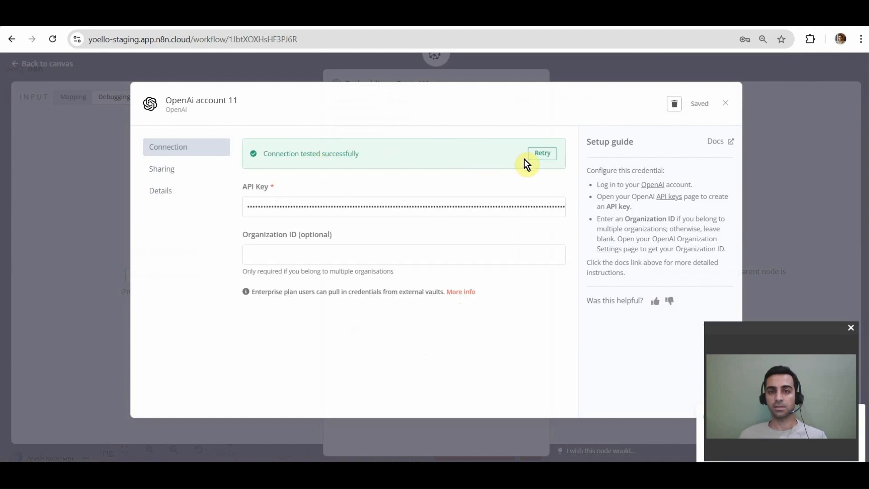
- Close the saved OpenAI credential and password prompt, set the embeddings model to text-embedding-3-small, and return to the canvas
click(725, 103)
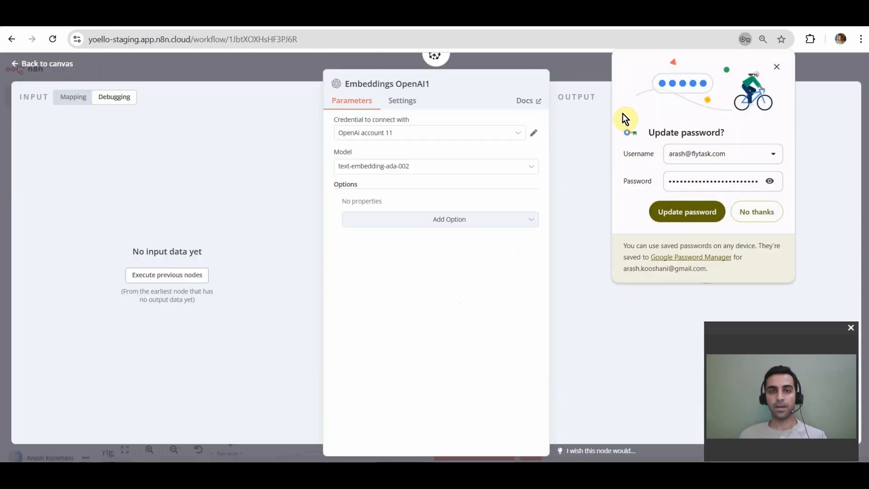
click(777, 67)
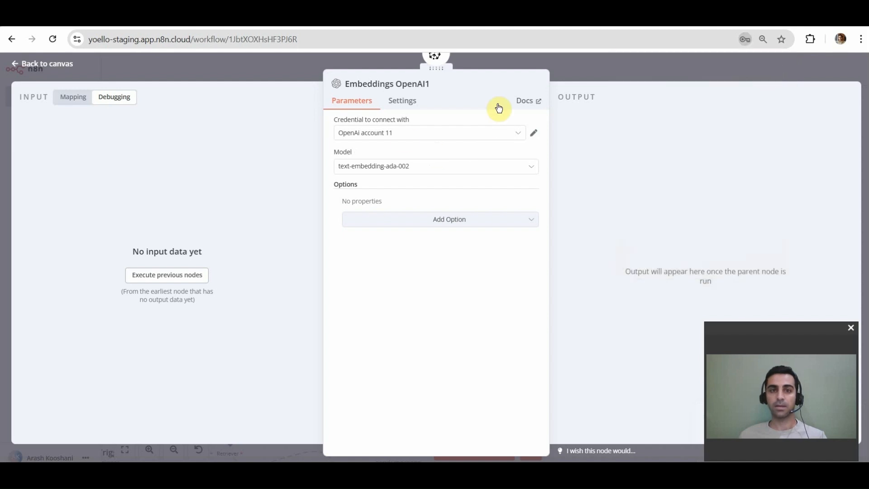
click(368, 167)
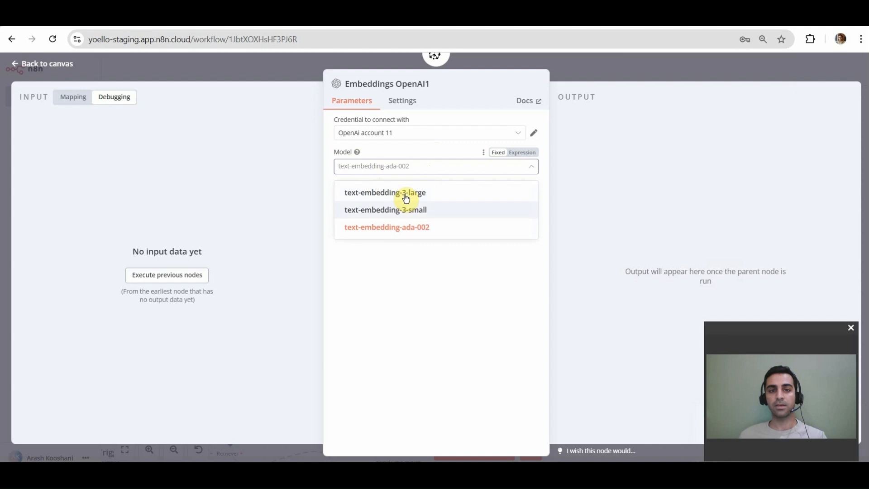
click(390, 210)
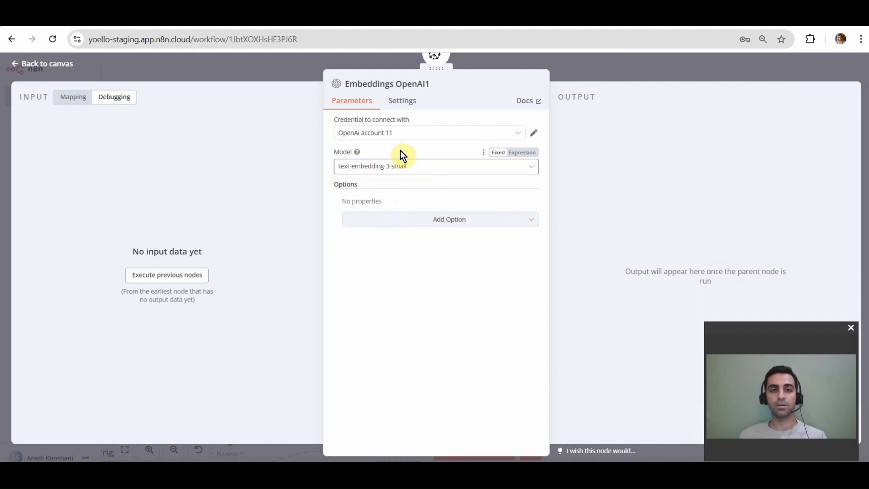
click(66, 64)
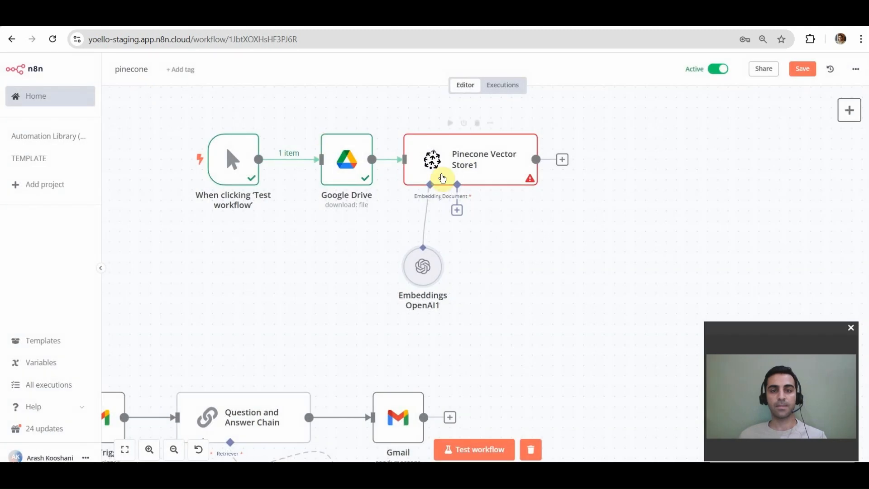
- Attach a Default Data Loader to the Pinecone Vector Store's document connection with Binary data type, keeping automatic format detection and the data input field
click(457, 211)
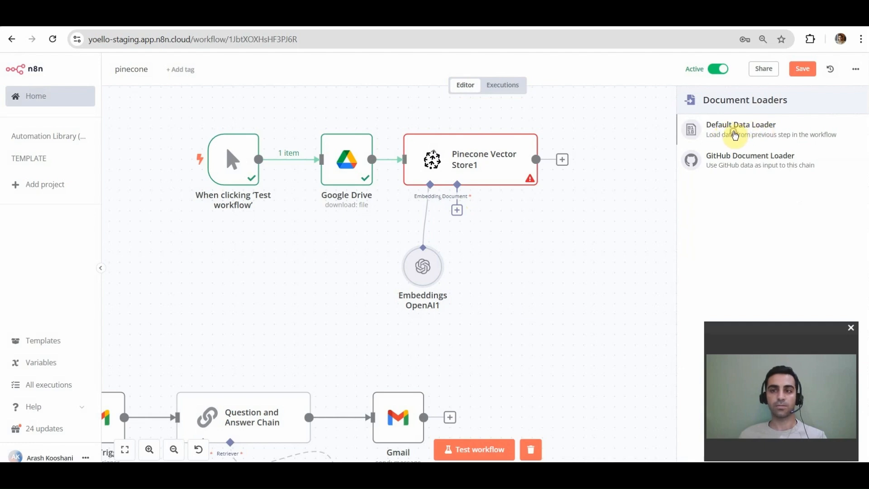
click(736, 136)
click(358, 163)
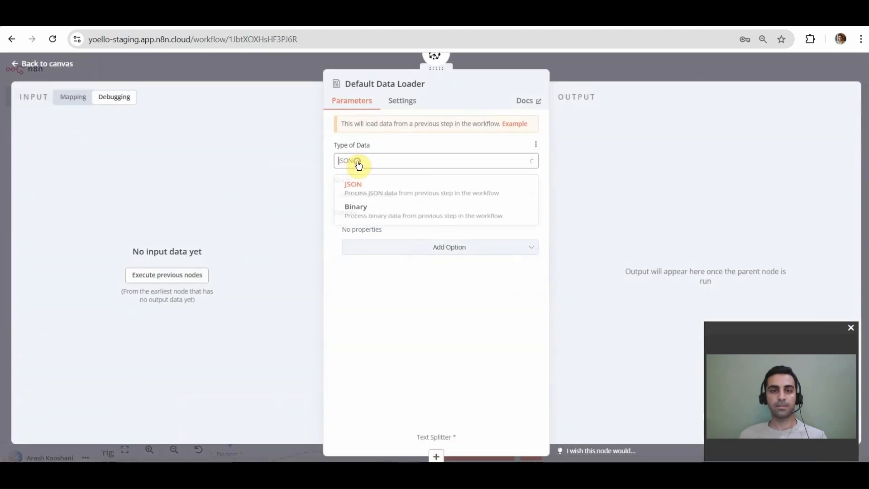
click(367, 212)
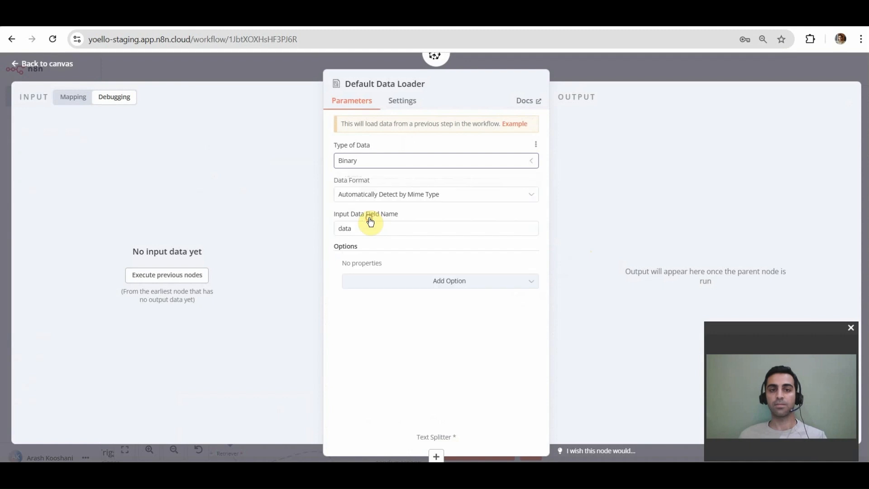
click(370, 195)
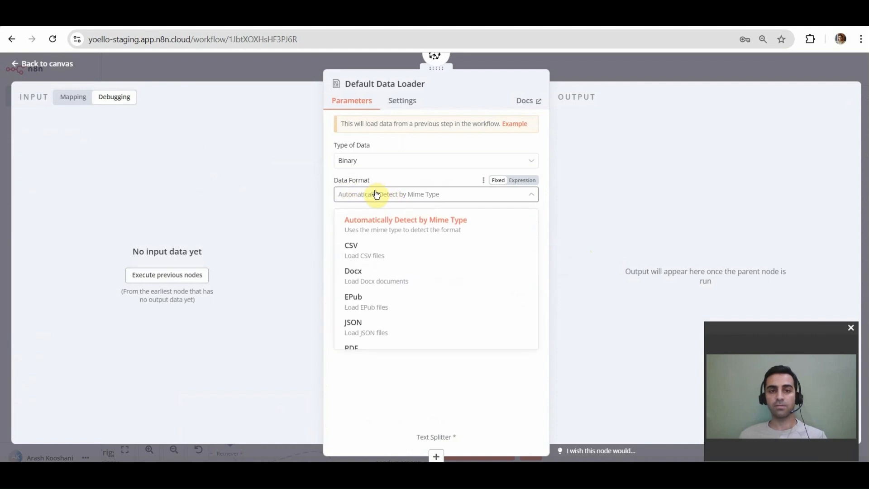
click(373, 194)
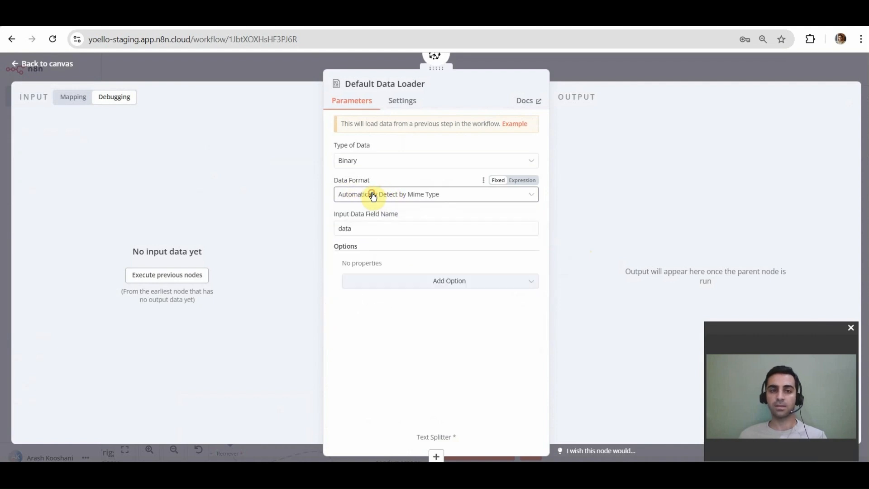
click(360, 228)
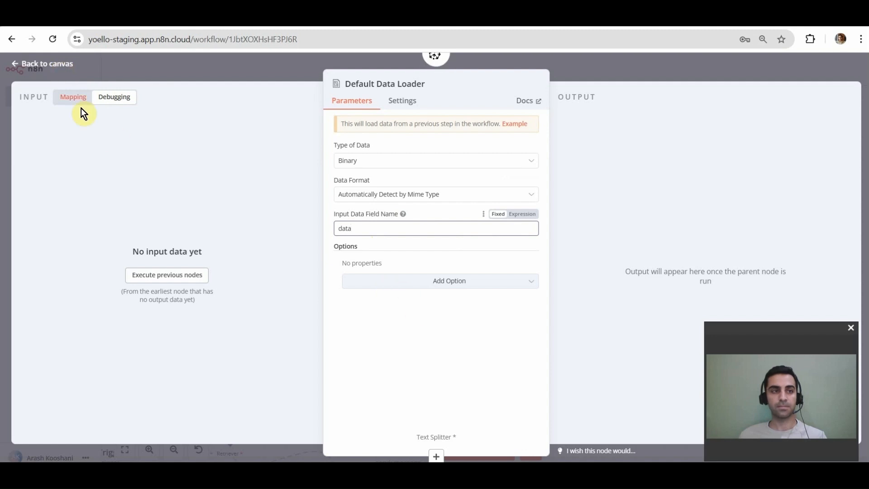
click(54, 64)
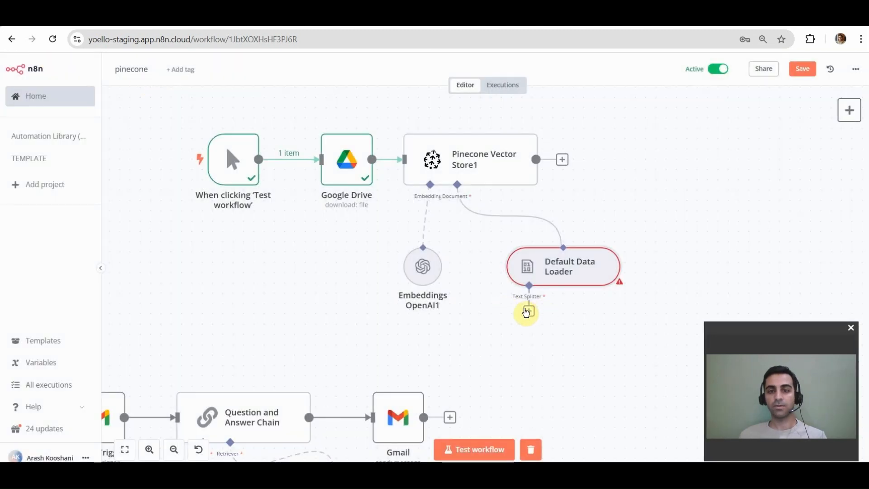
- Attach a Recursive Character Text Splitter to the Default Data Loader with chunk size 3000 and chunk overlap 100, and recheck its settings
click(530, 312)
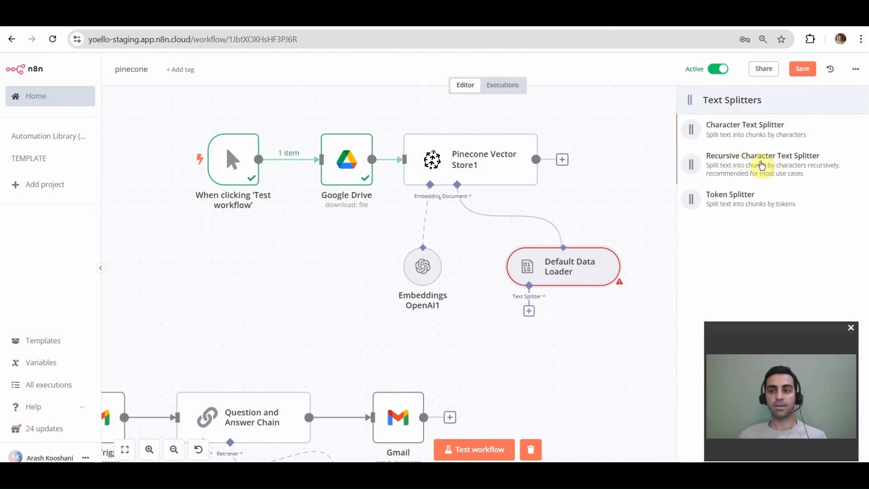
click(757, 166)
click(355, 135)
double_click(356, 136)
text(30)
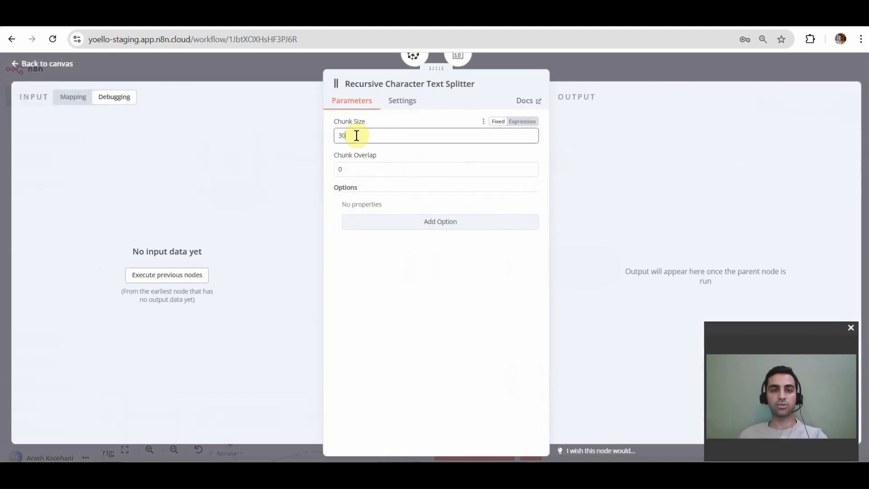
text(0)
click(360, 169)
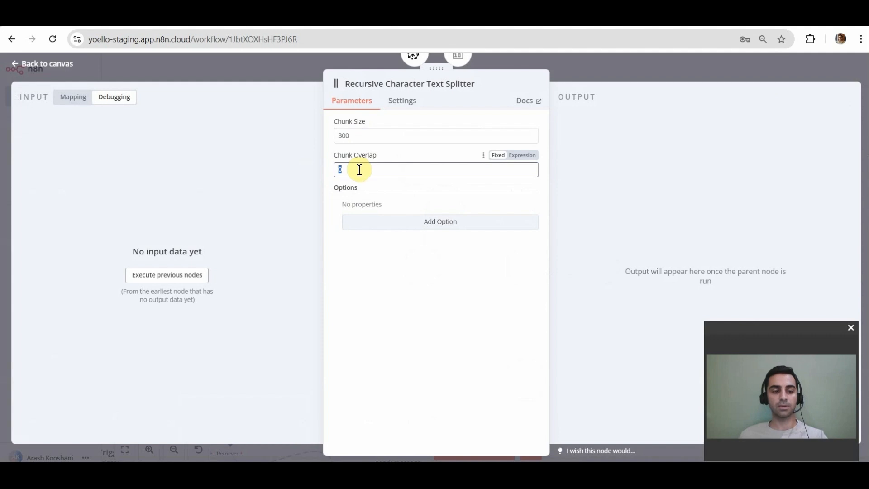
click(356, 132)
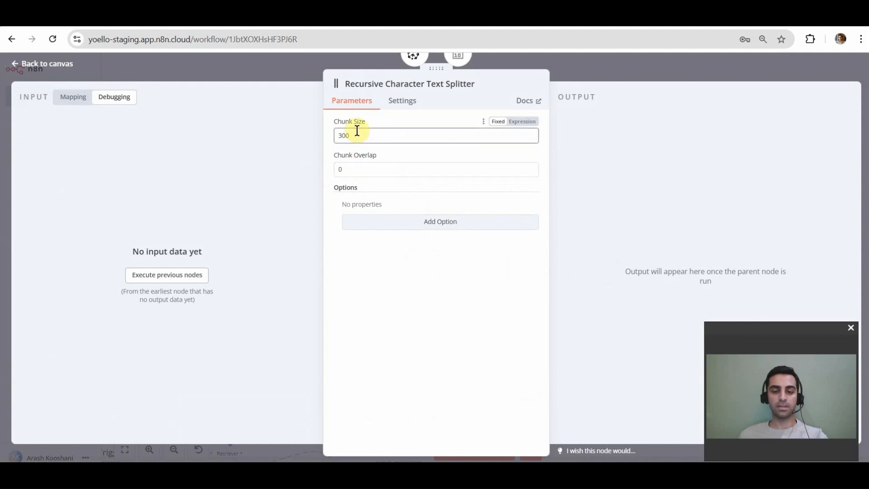
click(346, 167)
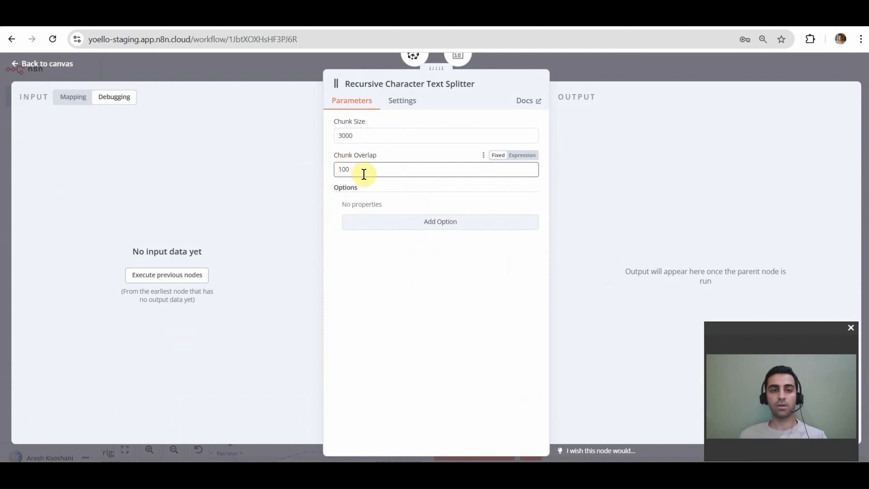
click(61, 70)
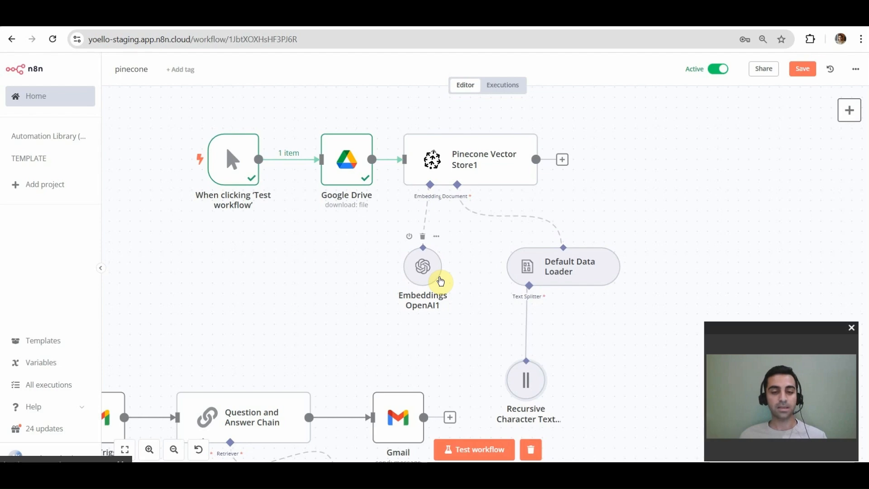
double_click(525, 383)
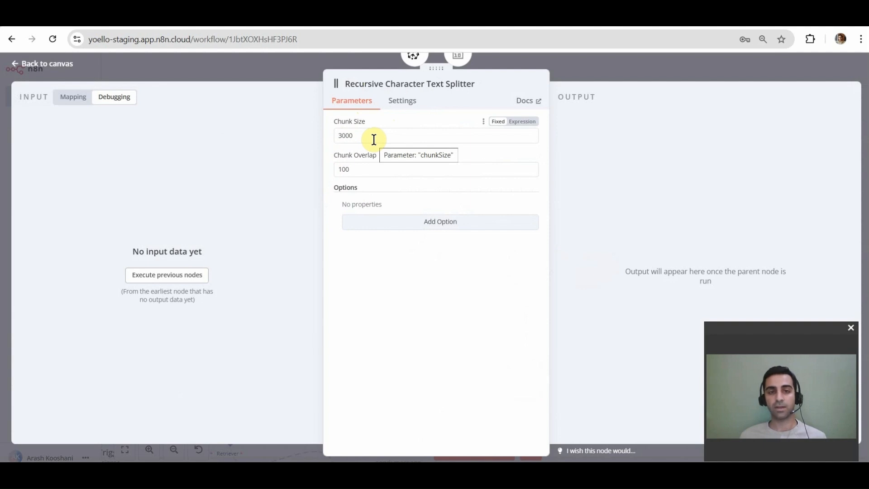
click(63, 70)
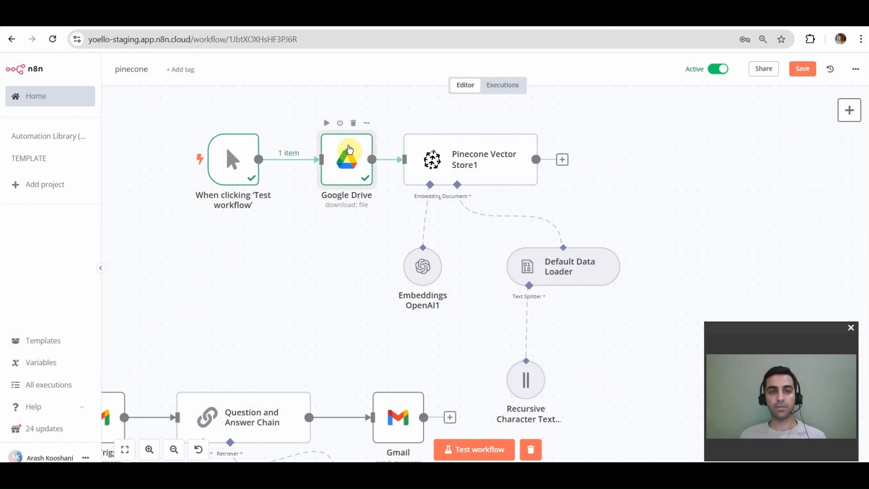
- Test the Google Drive node on its own to download XYZ Corporation Financial Report.pdf, and return to the canvas
double_click(347, 158)
click(514, 84)
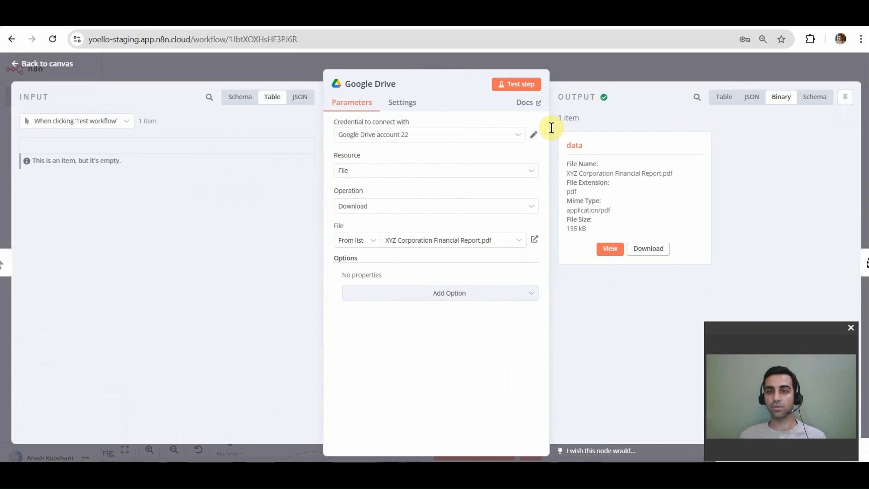
click(43, 63)
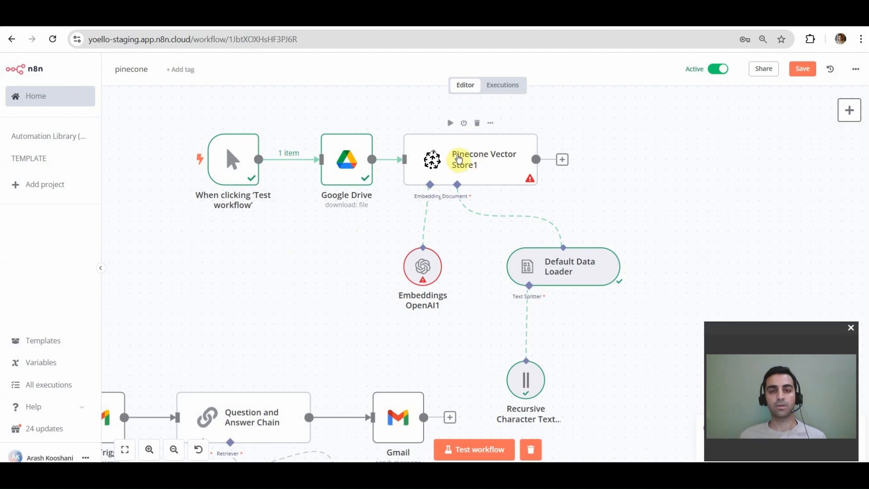
- Test the Pinecone Vector Store node to insert the document into the n8n index, and review its output in table and JSON views
double_click(469, 154)
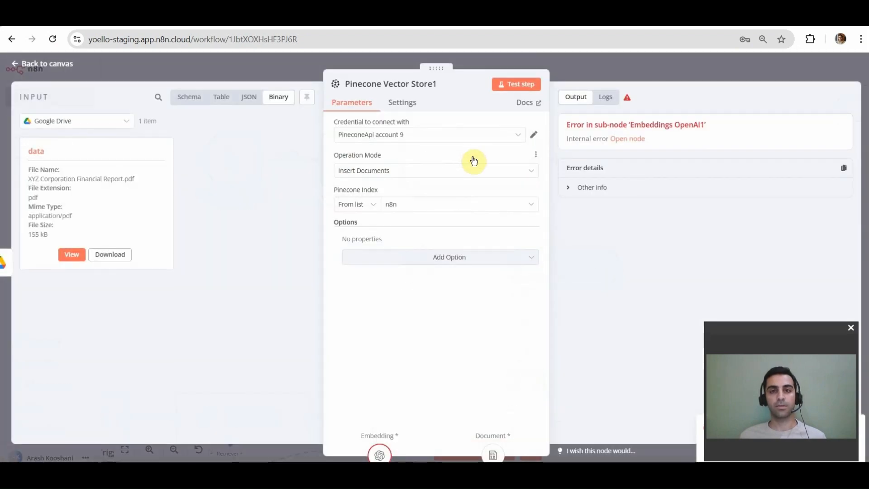
click(514, 84)
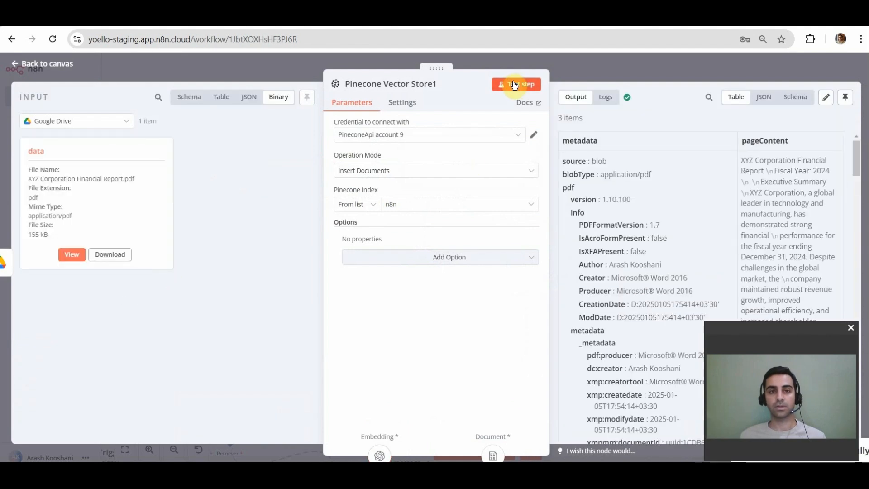
drag(765, 330, 112, 298)
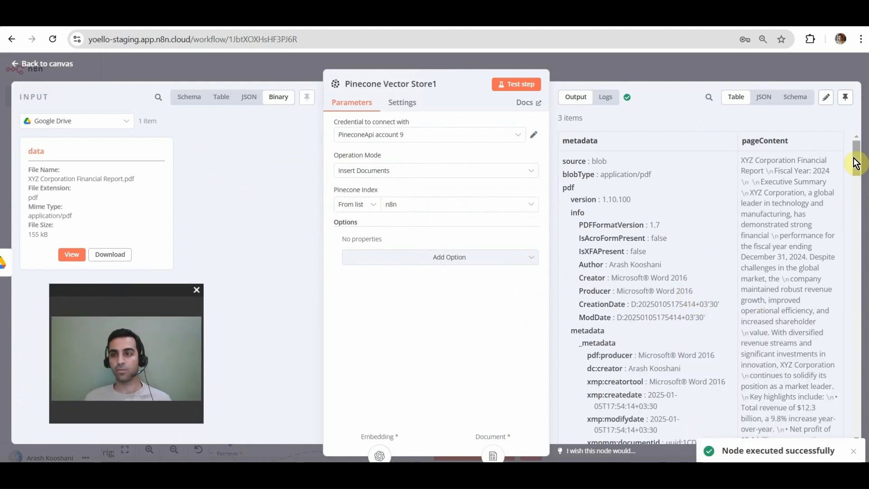
drag(859, 163, 802, 132)
click(760, 98)
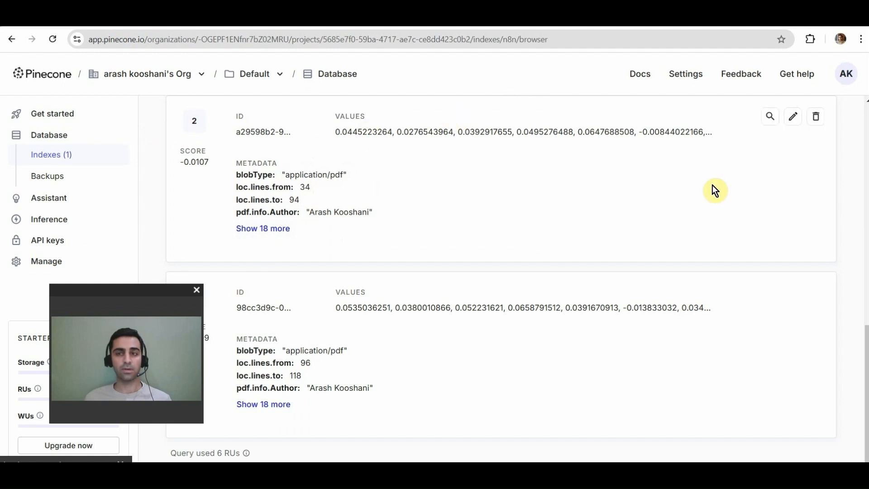
- Switch to the Pinecone console and examine the n8n index's details and the values and metadata of its stored records
scroll(759, 273, up, 10)
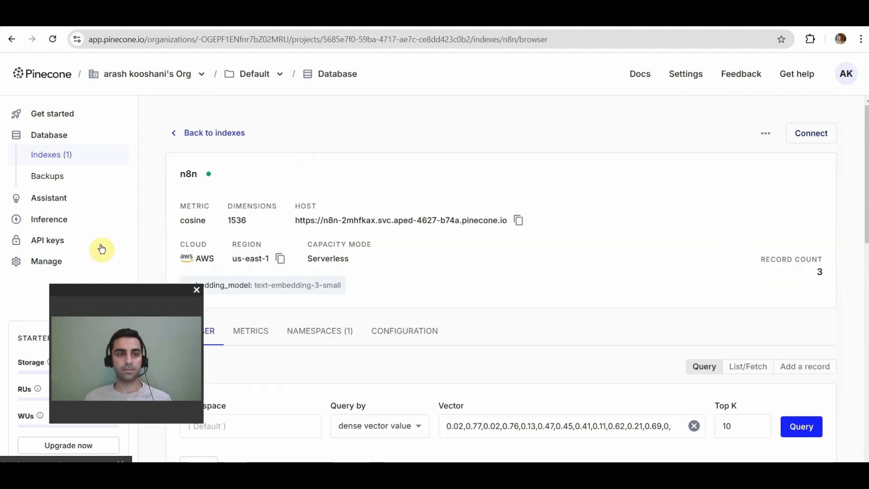
drag(139, 294, 74, 341)
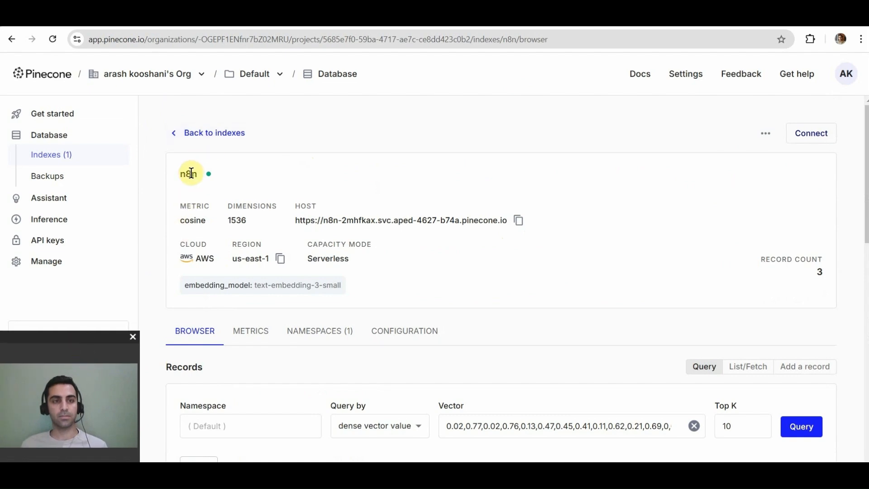
scroll(249, 217, down, 4)
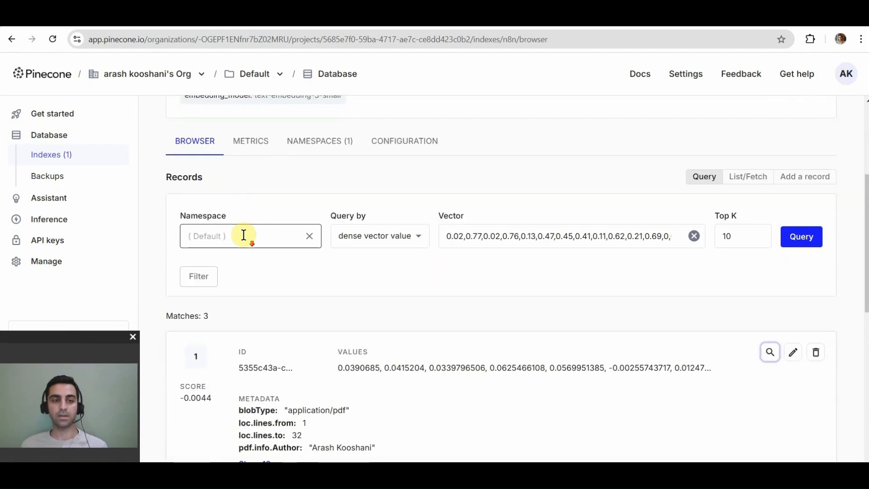
scroll(244, 235, down, 3)
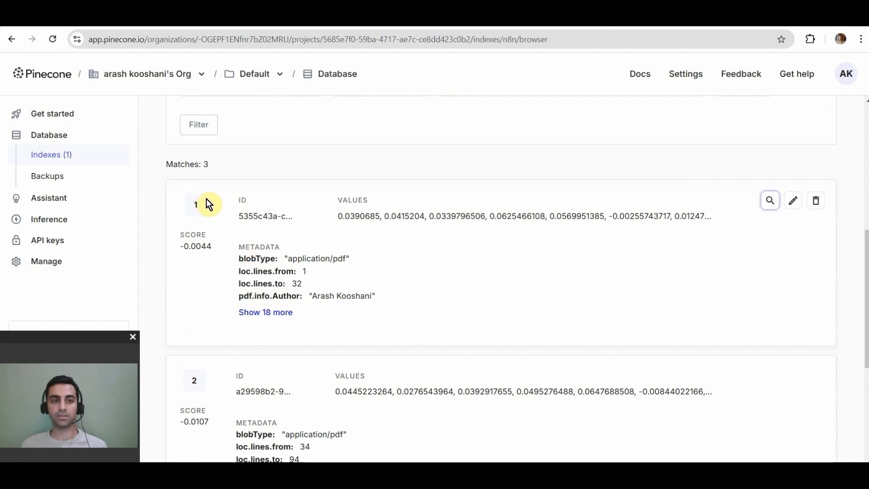
scroll(213, 208, down, 4)
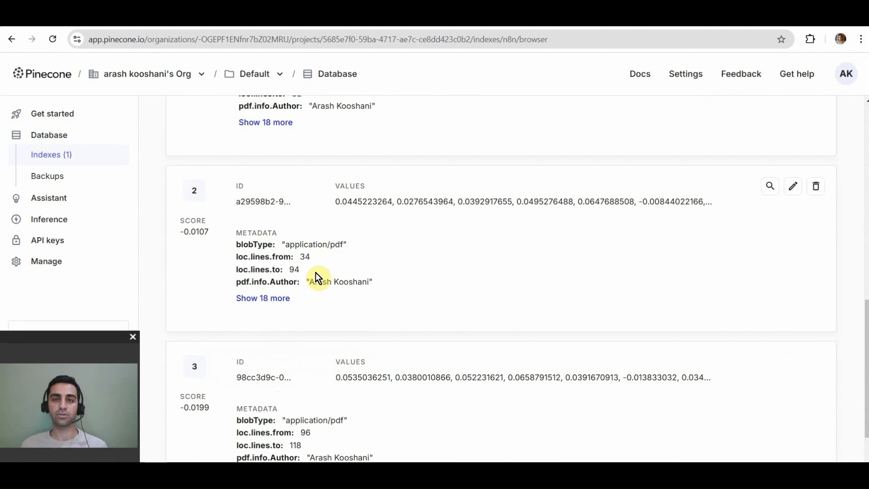
scroll(321, 263, up, 3)
scroll(298, 297, down, 1)
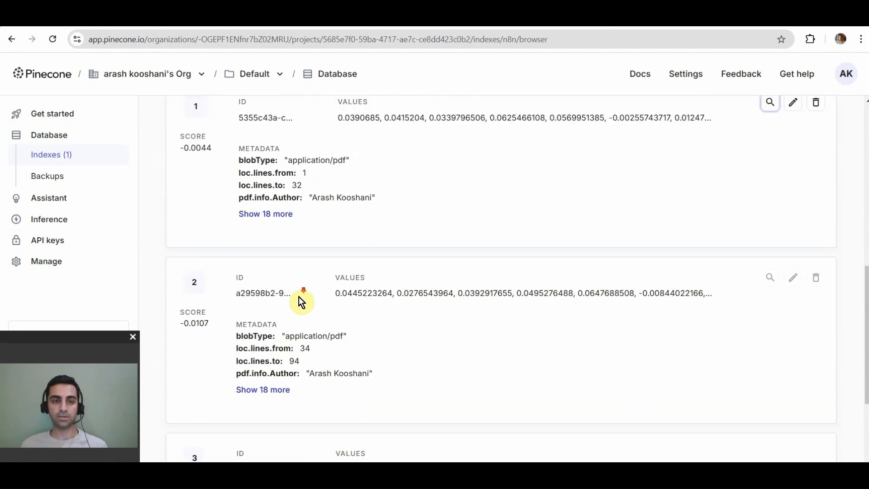
scroll(300, 297, down, 1)
scroll(317, 266, down, 2)
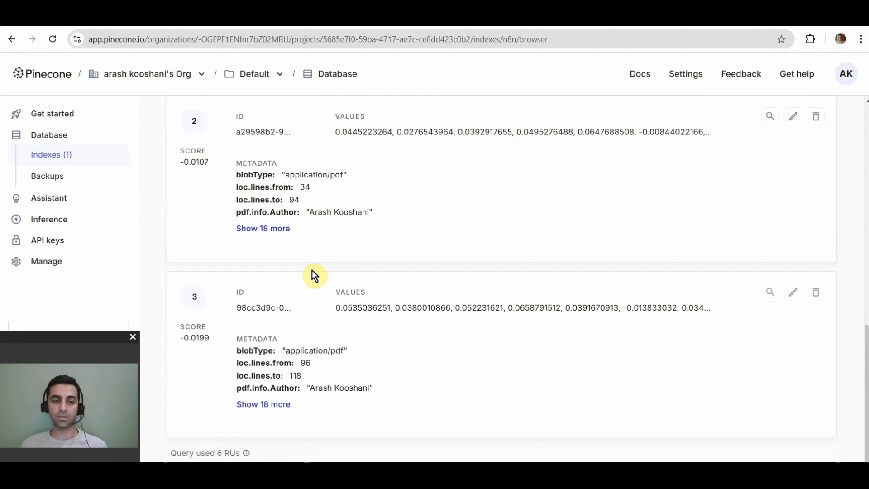
scroll(535, 291, up, 9)
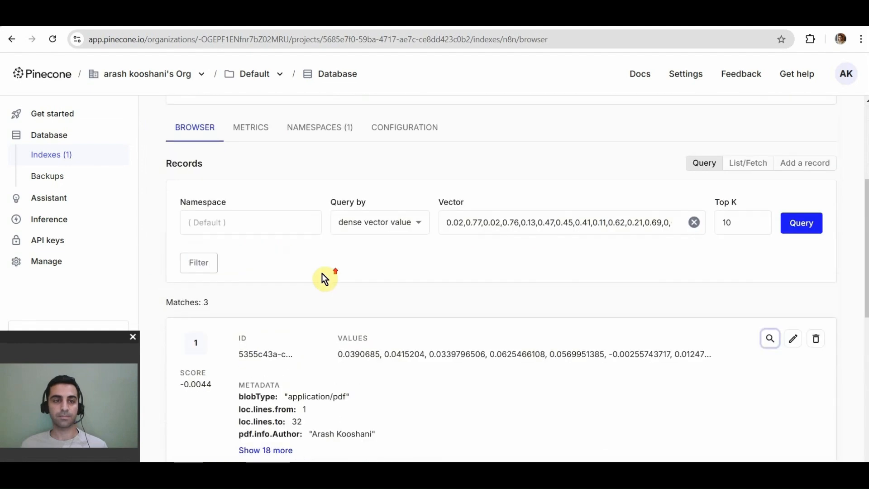
scroll(359, 349, down, 3)
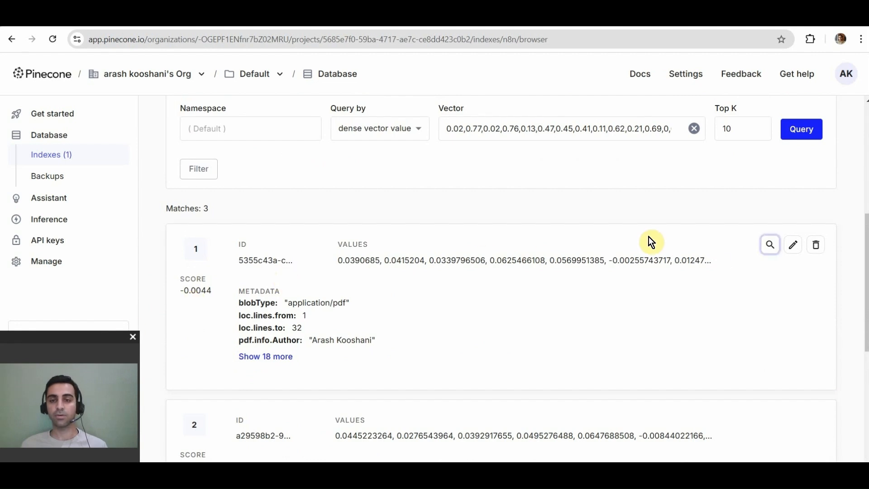
- Switch back to the n8n workflow, open the Gmail Trigger node and check its Gmail account 12 credential connection
drag(72, 341, 81, 316)
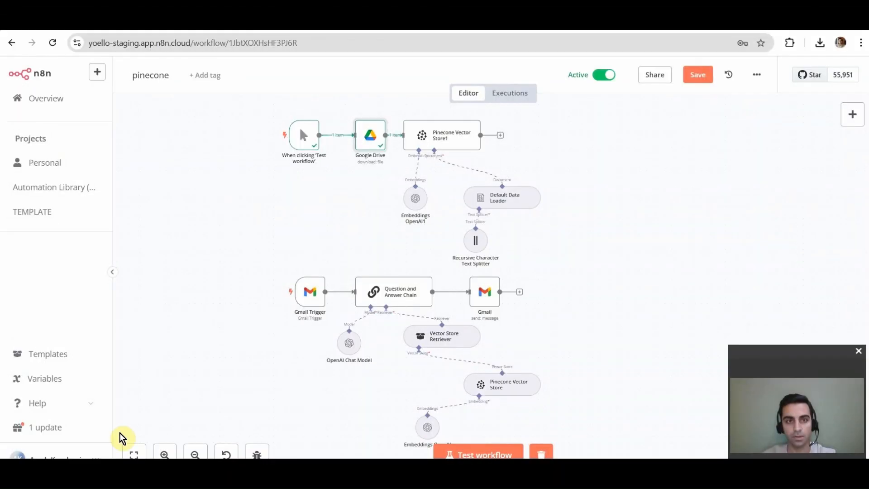
mouse_move(377, 146)
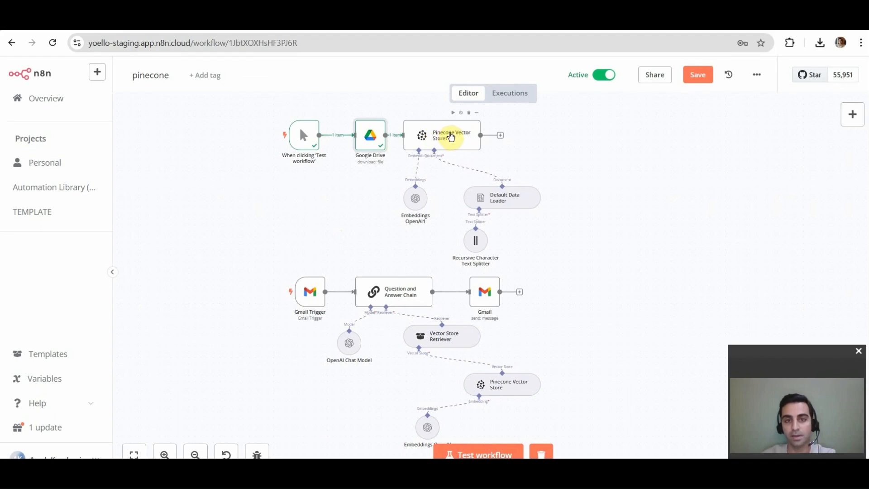
scroll(326, 331, up, 2)
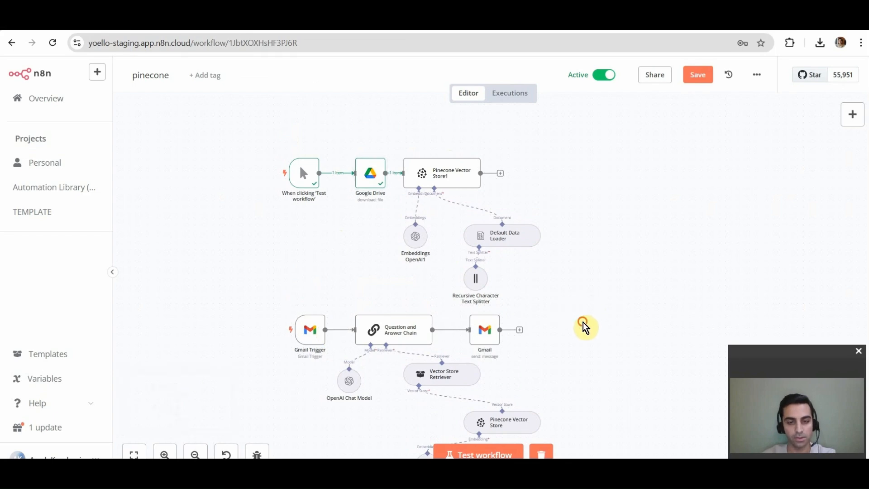
scroll(547, 225, down, 3)
scroll(465, 216, up, 3)
drag(546, 189, 607, 229)
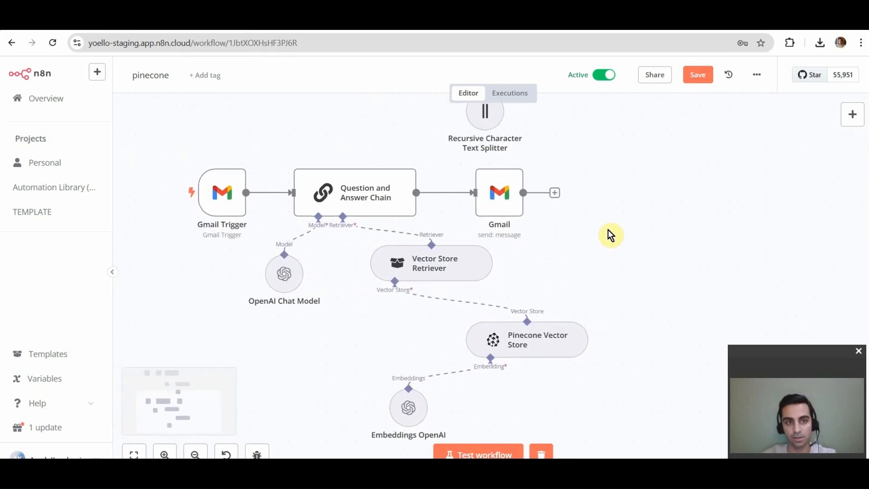
double_click(224, 200)
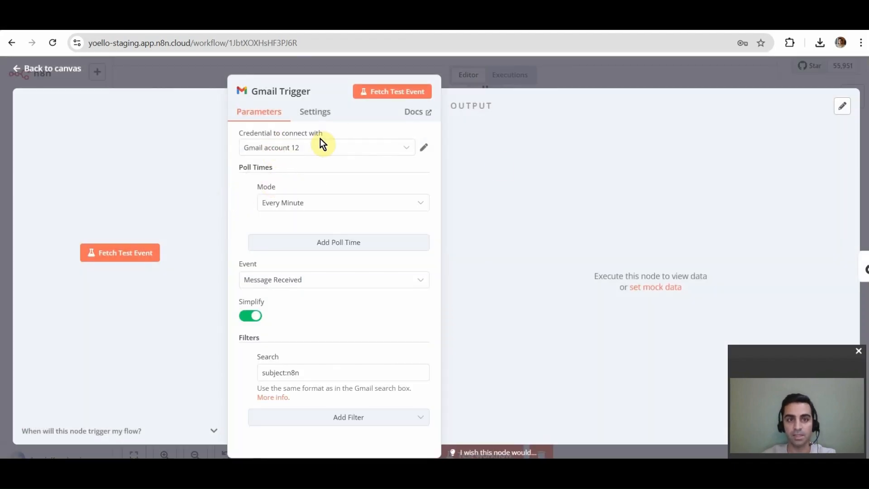
click(423, 145)
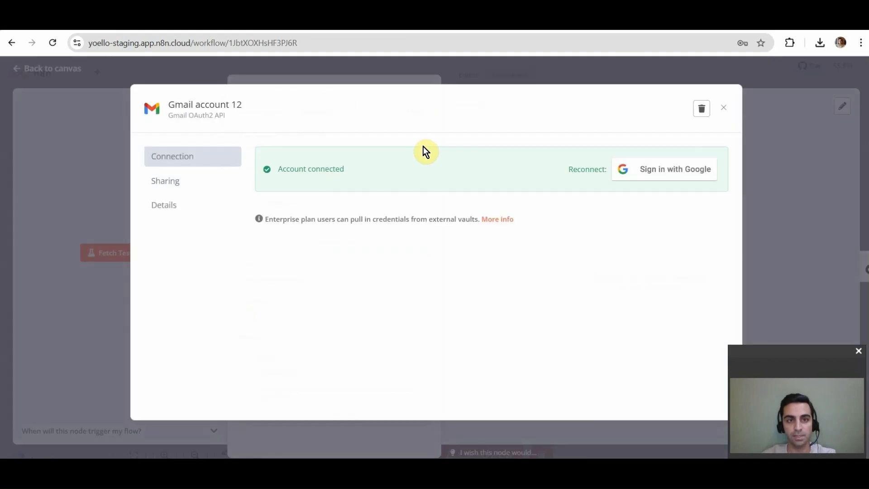
click(725, 108)
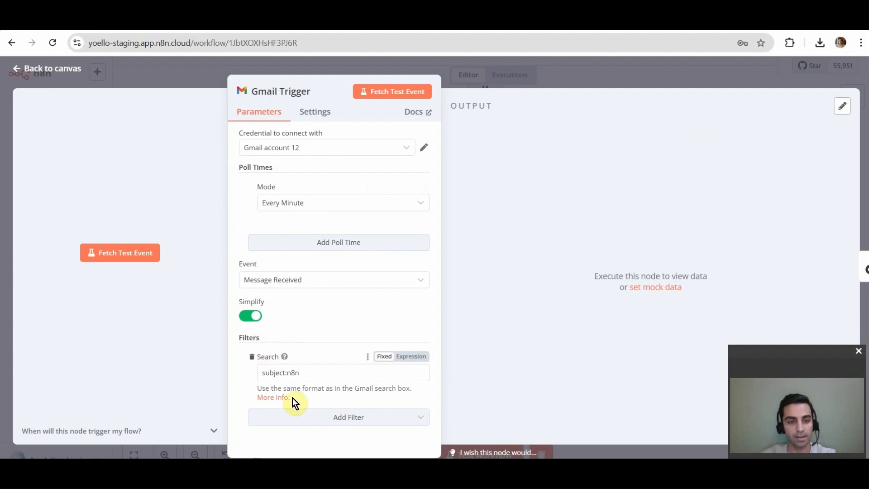
- Remove the Gmail Trigger's Search filter and add a new Search filter with the value subject:n8n
click(252, 358)
click(336, 384)
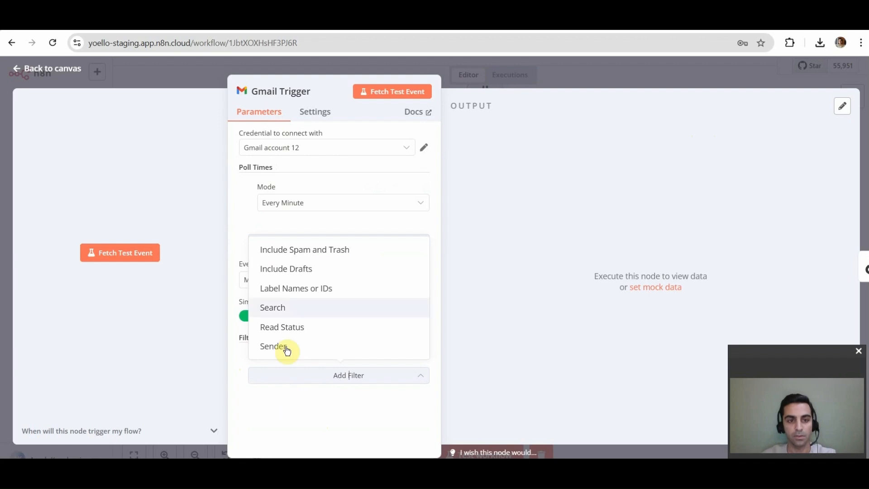
click(274, 307)
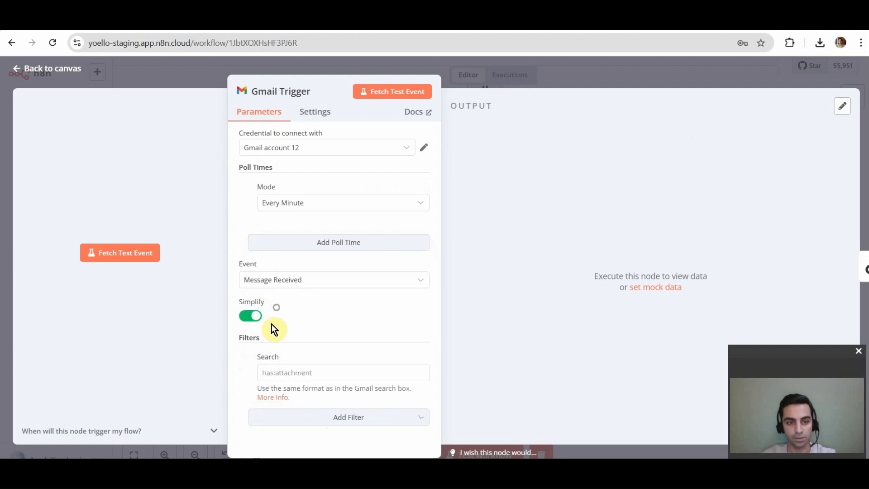
click(271, 375)
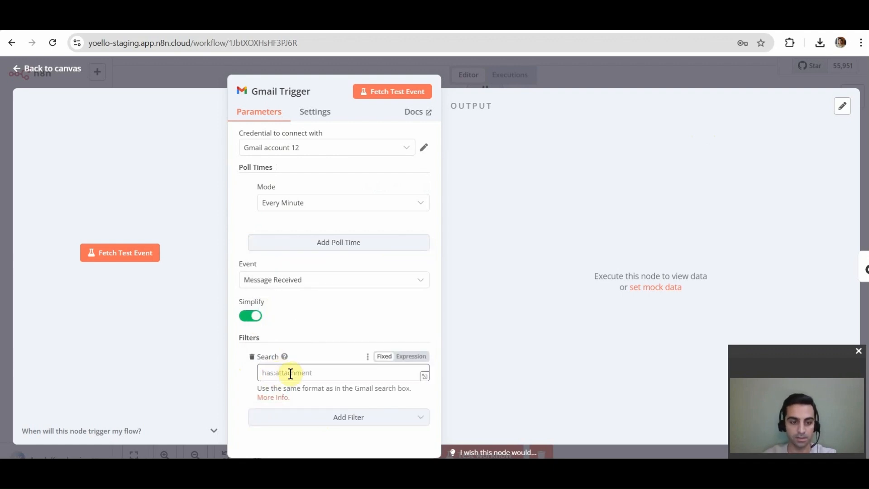
text(subject:n8n)
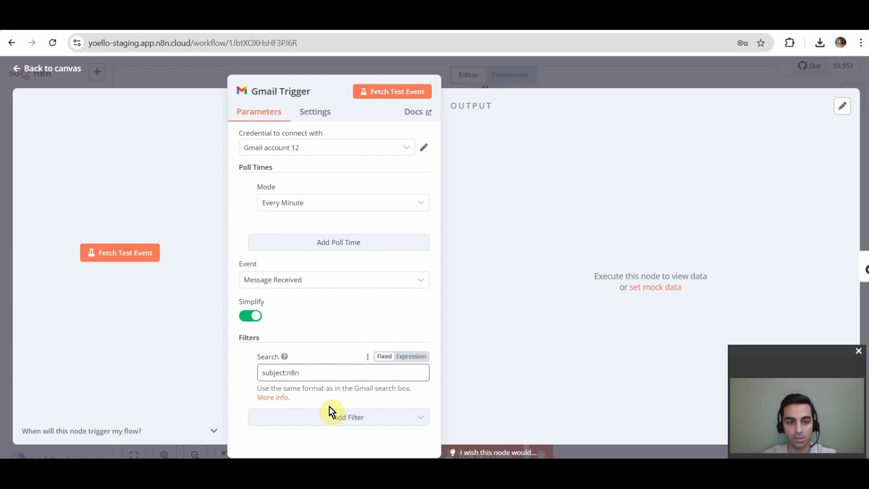
- Try adding a Sender filter to the Gmail Trigger, remove it, and return to the canvas
click(339, 421)
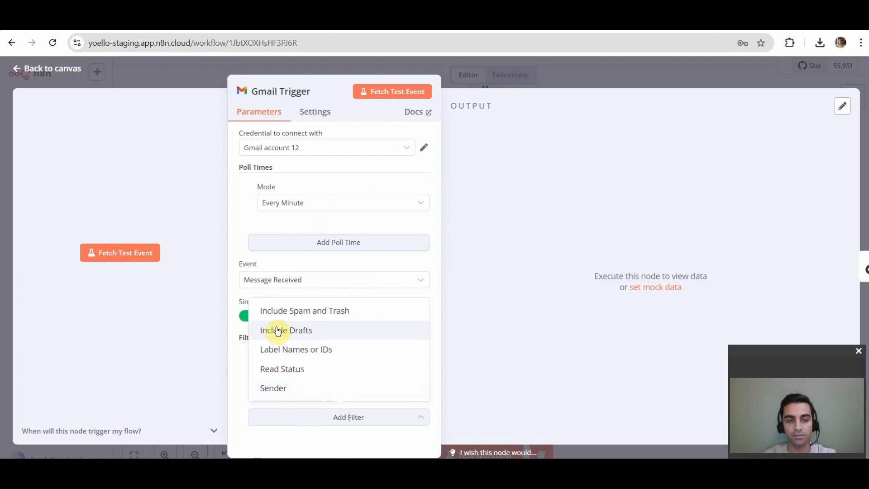
click(291, 389)
scroll(317, 389, down, 1)
click(288, 394)
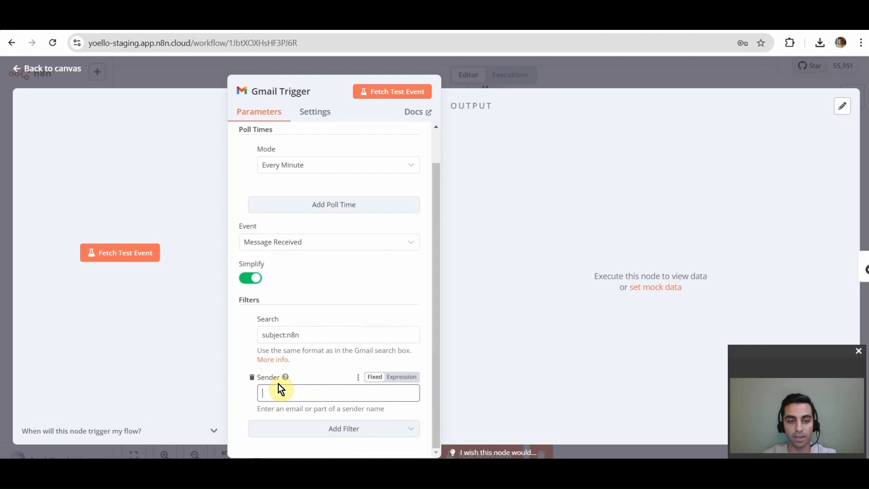
click(252, 380)
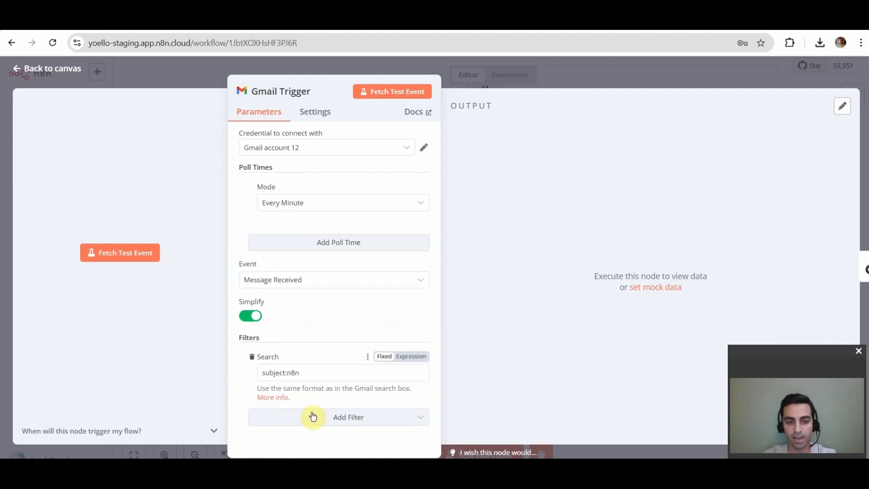
click(319, 417)
click(232, 387)
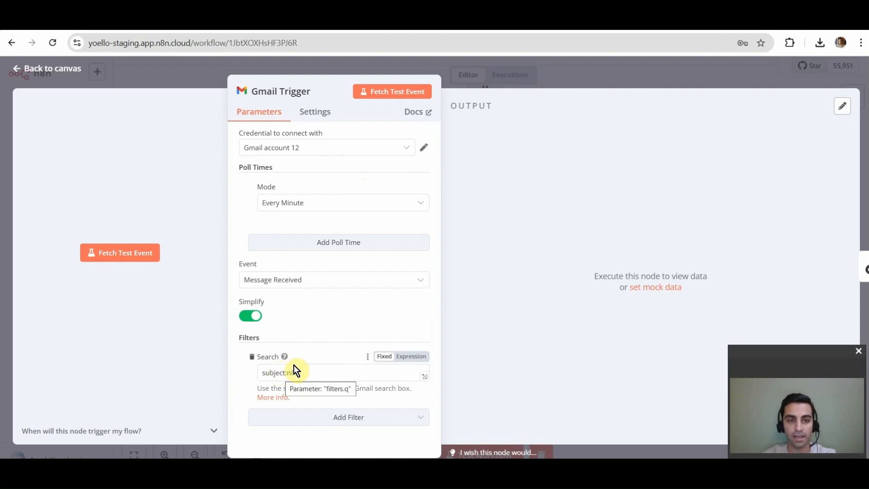
click(70, 68)
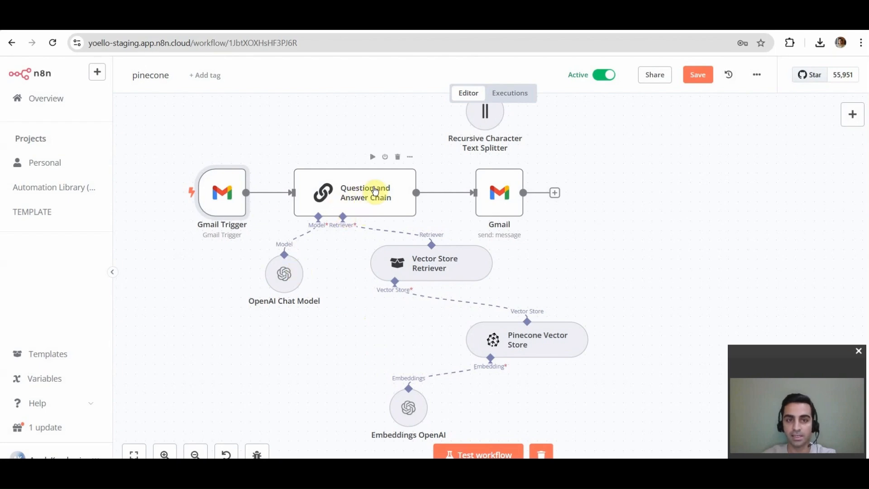
- Set the Question and Answer Chain's prompt source to Define below and check the expression in its Text parameter
double_click(375, 189)
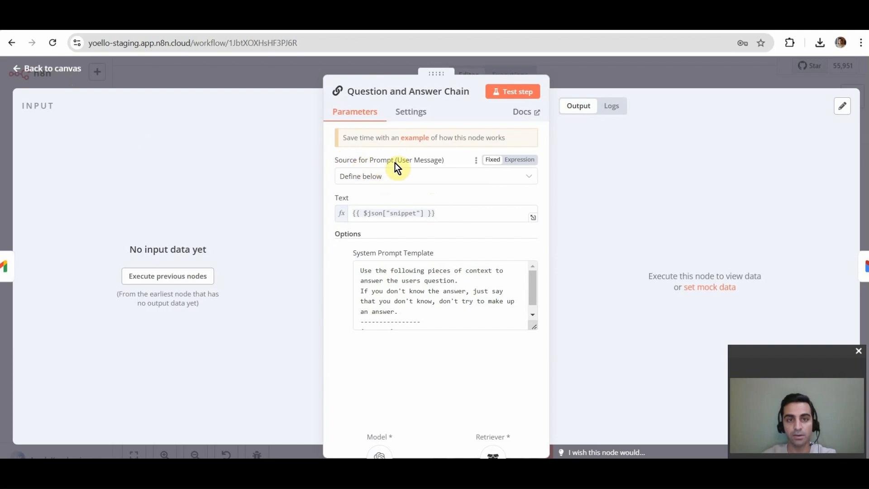
click(371, 177)
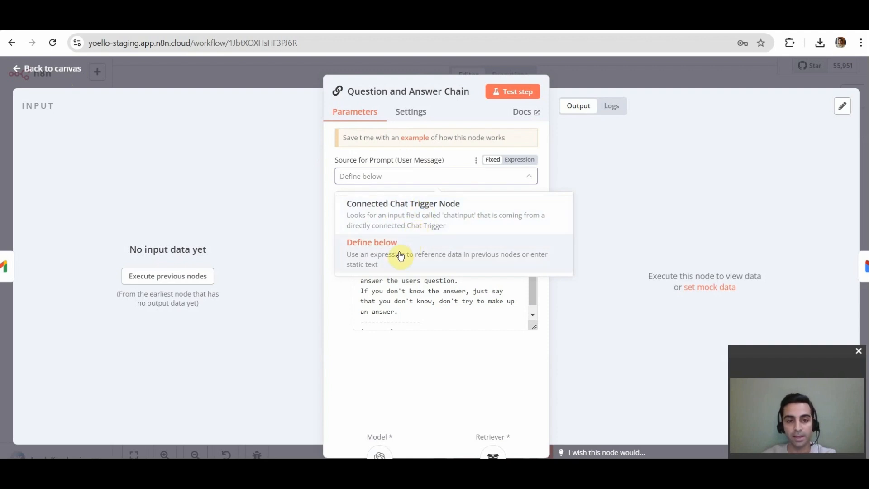
click(382, 249)
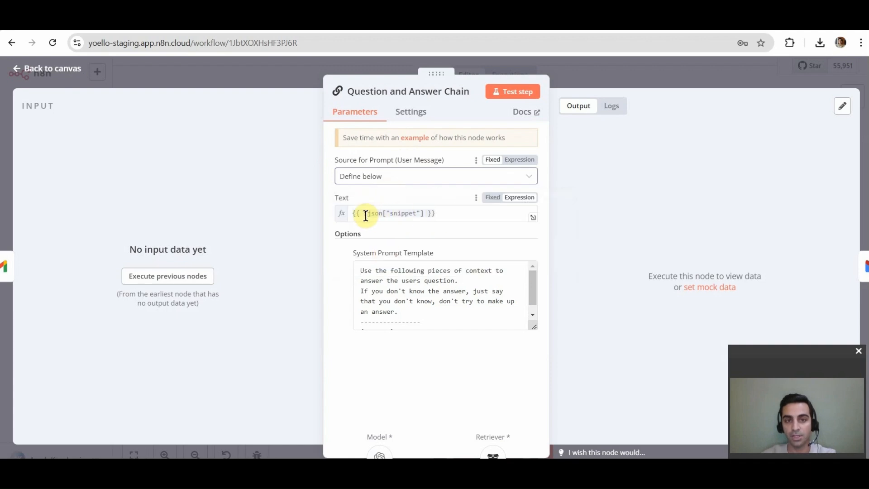
click(441, 216)
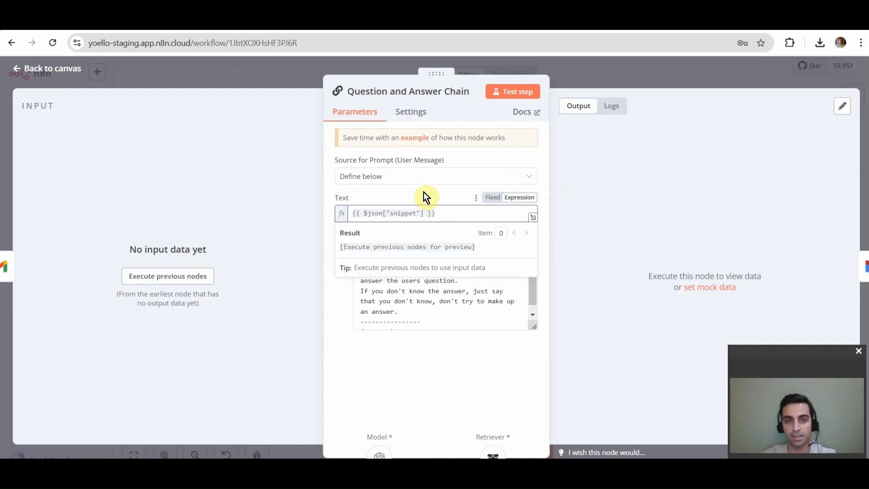
click(423, 192)
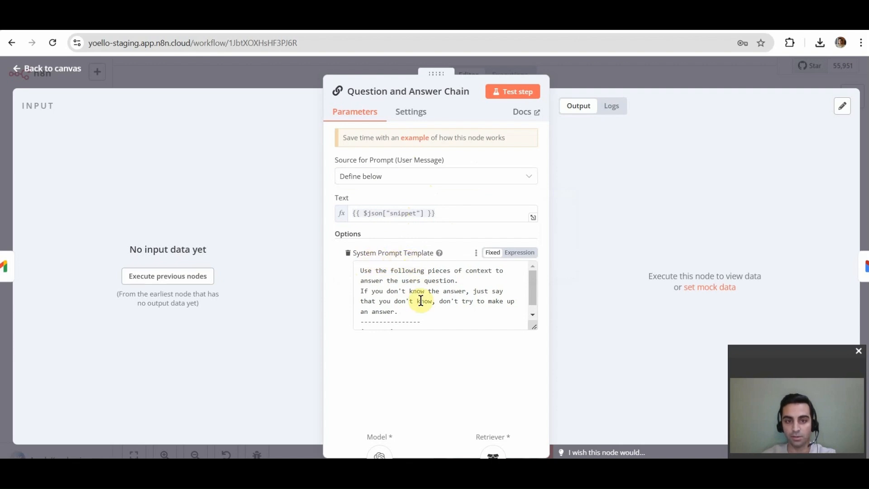
- Delete the System Prompt Template option from the Question and Answer Chain and return to the canvas
scroll(424, 312, down, 1)
click(404, 323)
drag(405, 323, 346, 253)
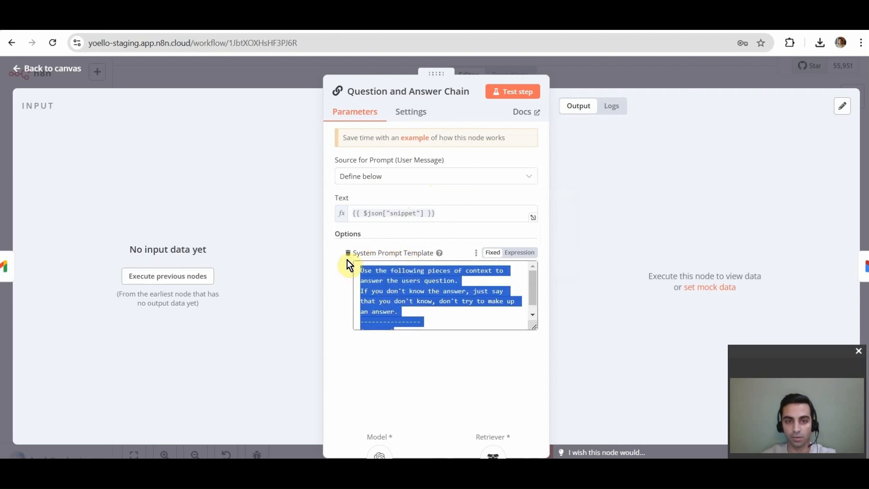
click(348, 254)
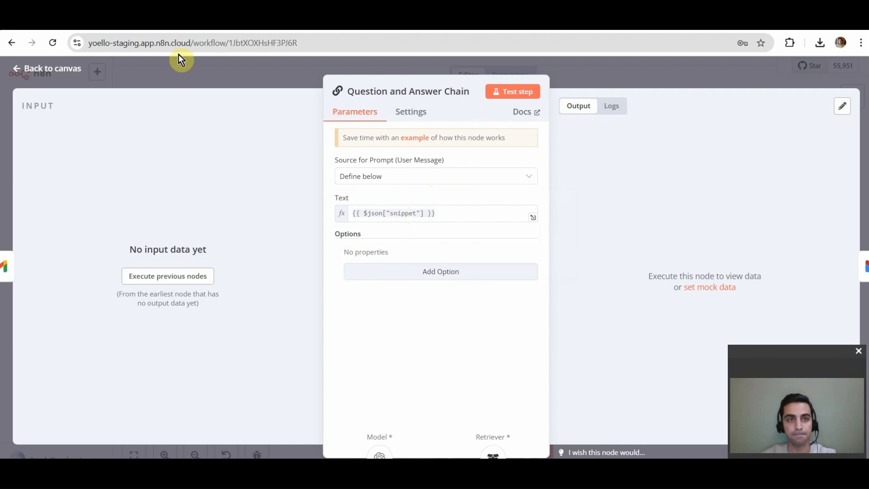
click(68, 69)
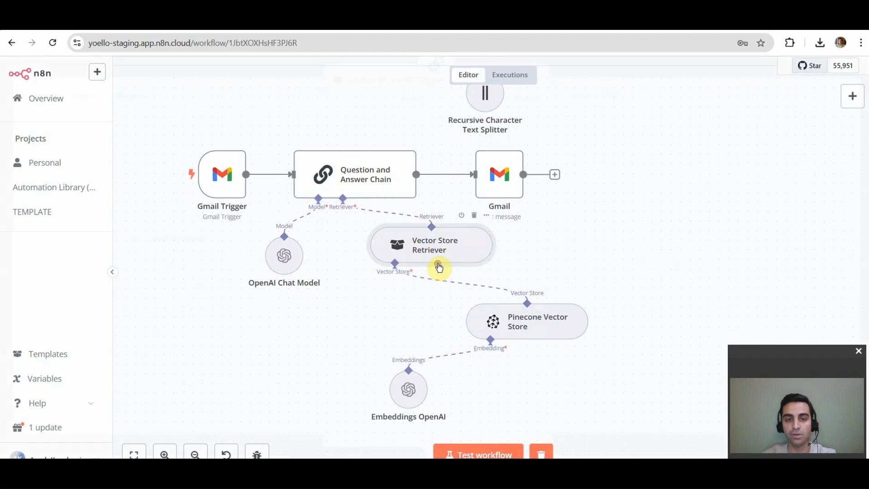
- Check the Vector Store Retriever's limit, and set the attached Pinecone Vector Store to Retrieve Documents (As Vector Store for Chain/Tool) with the n8n index
double_click(438, 265)
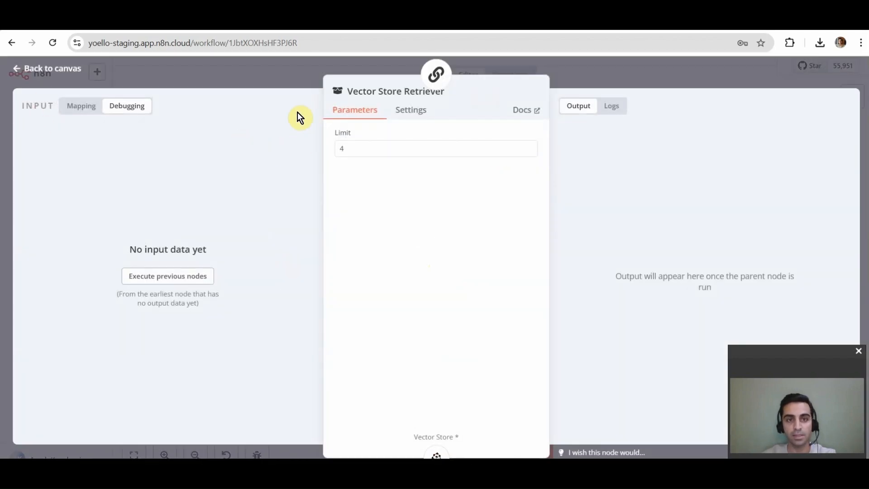
click(47, 72)
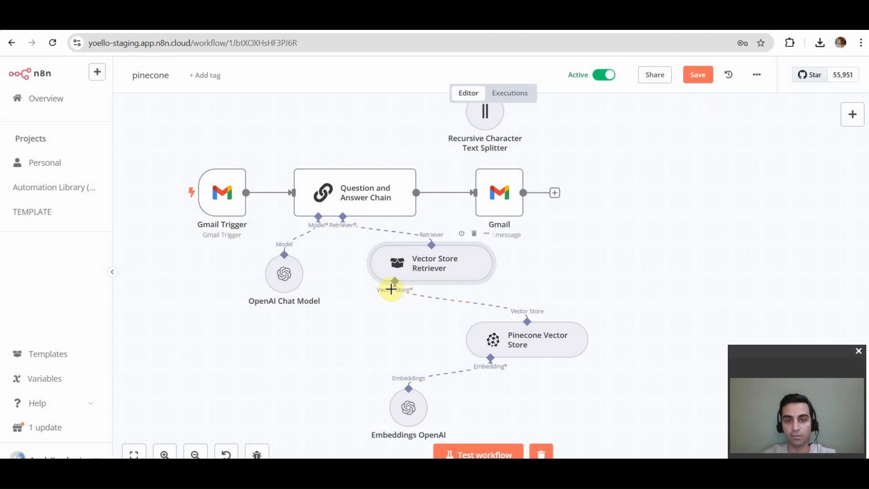
double_click(525, 343)
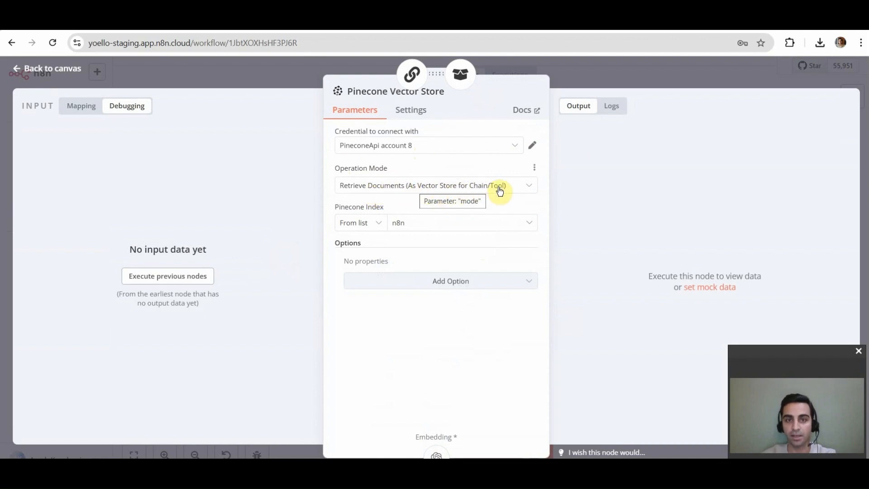
click(382, 187)
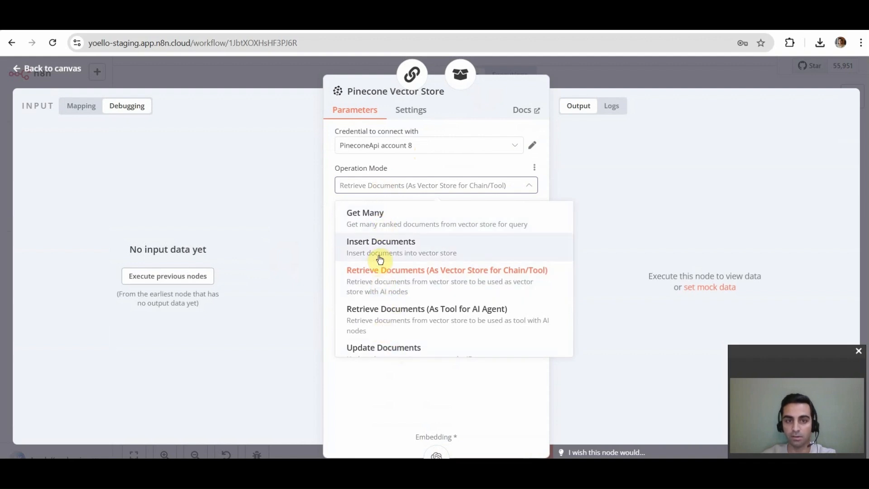
click(423, 278)
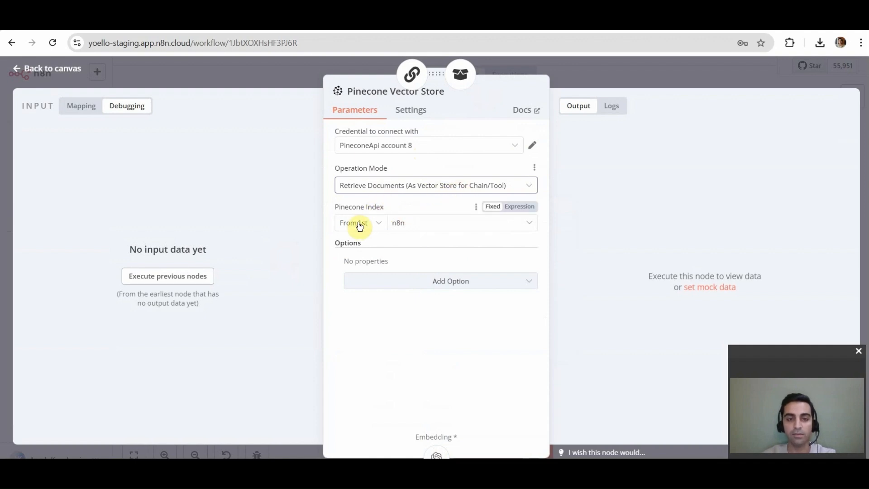
click(412, 228)
click(361, 251)
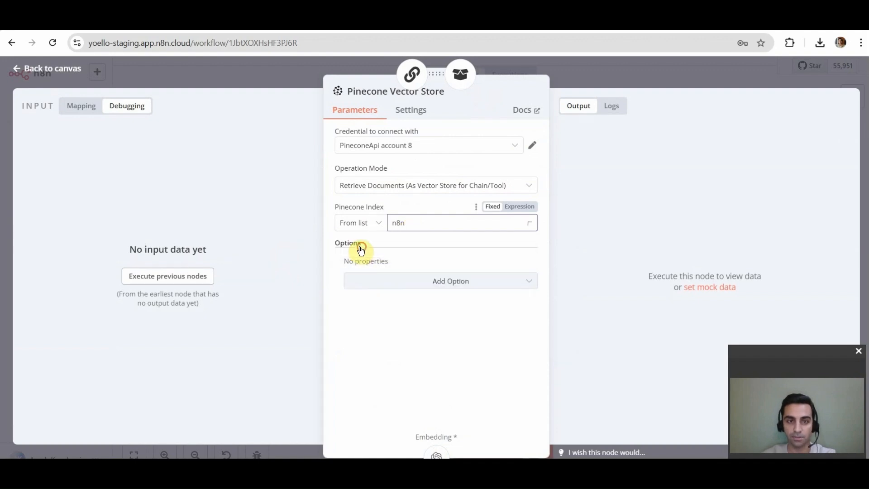
click(56, 75)
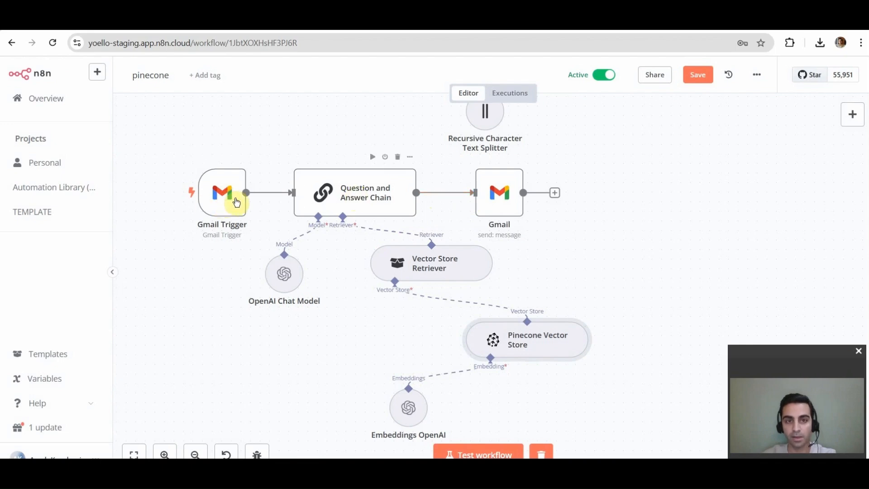
- Open the Gmail send message node after the Question and Answer Chain and inspect its Gmail account 14 credential
click(374, 194)
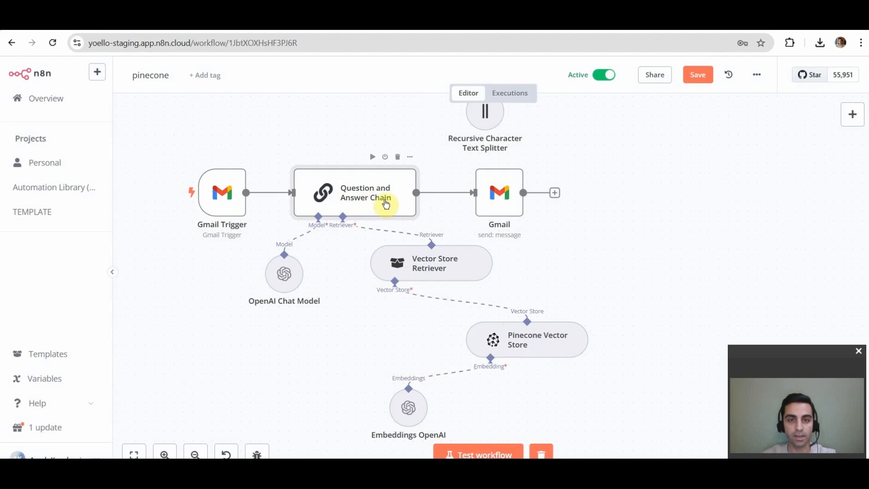
click(491, 198)
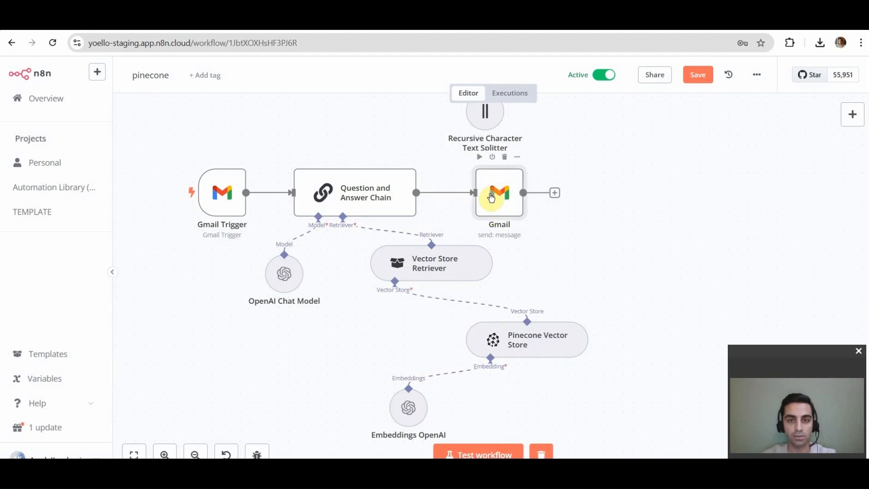
double_click(491, 198)
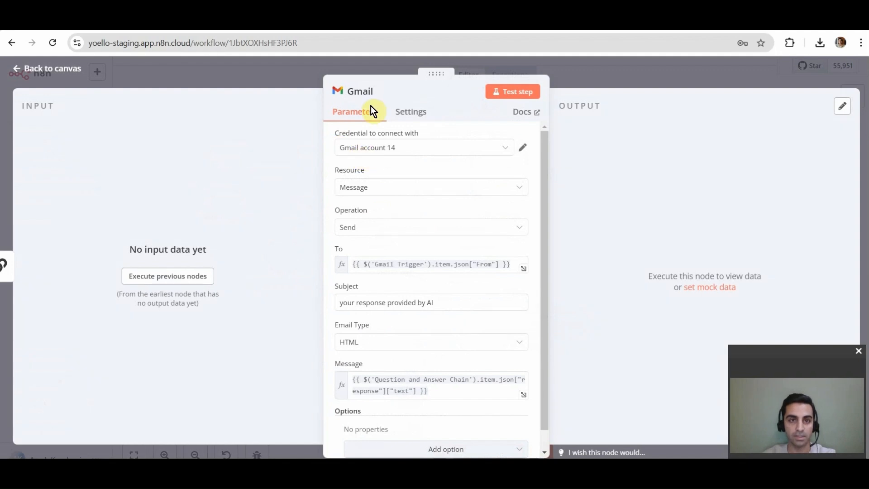
click(521, 147)
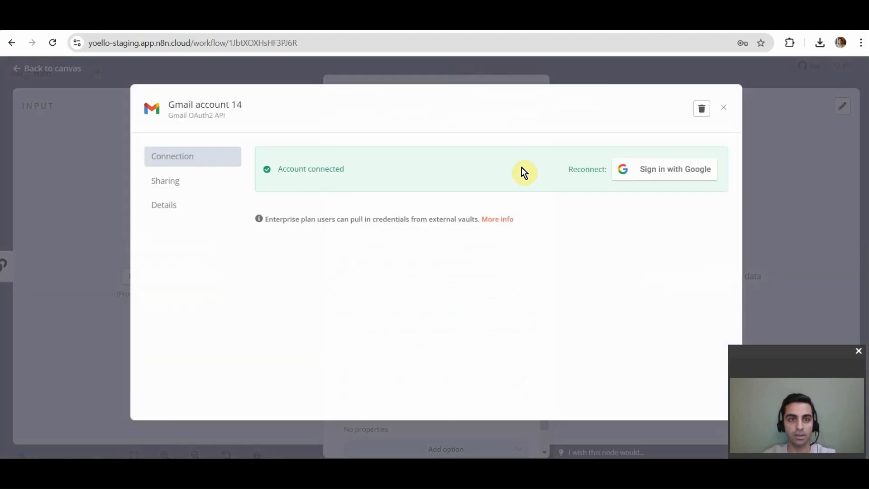
- Close the Gmail account 14 credential and set the Gmail node's operation to Send for the Message resource
click(723, 110)
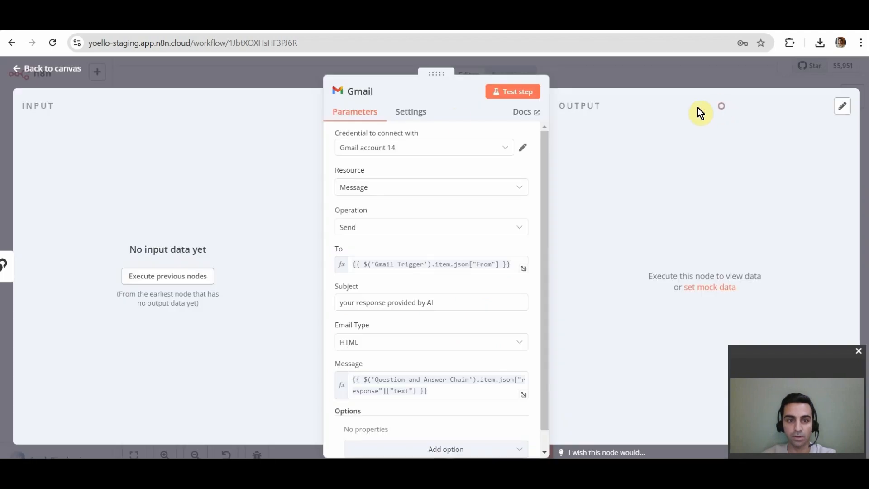
click(371, 189)
click(363, 202)
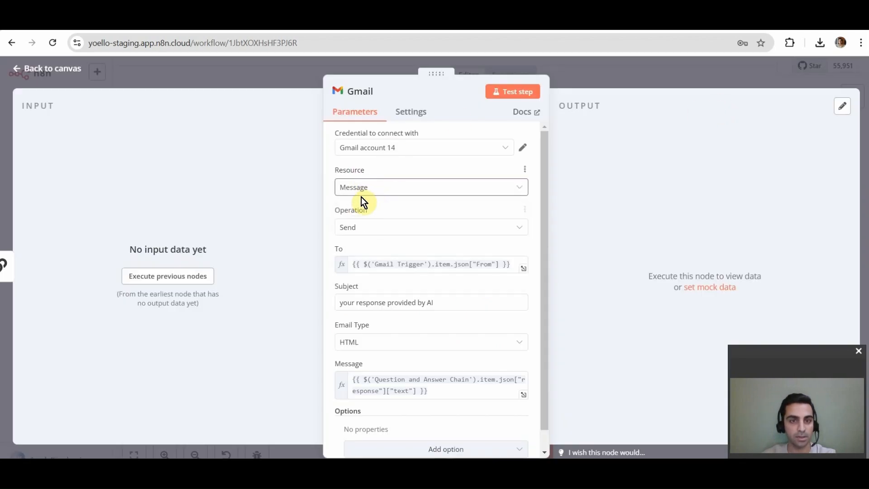
click(360, 225)
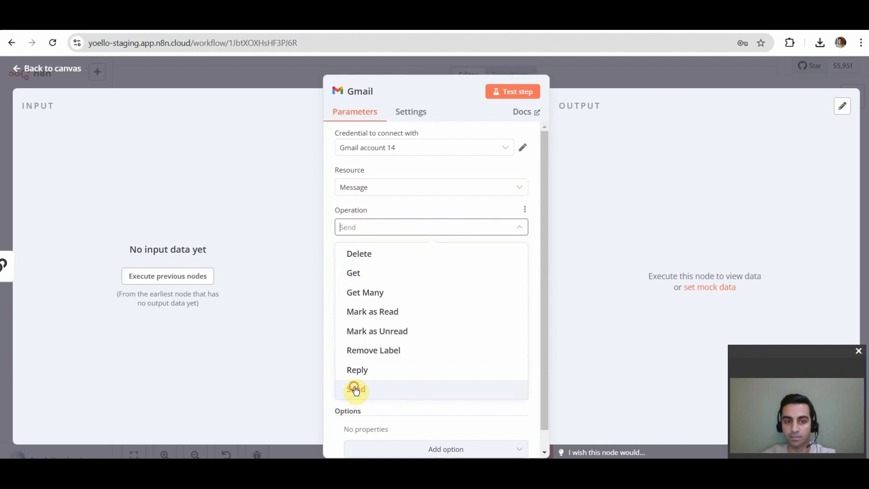
click(355, 390)
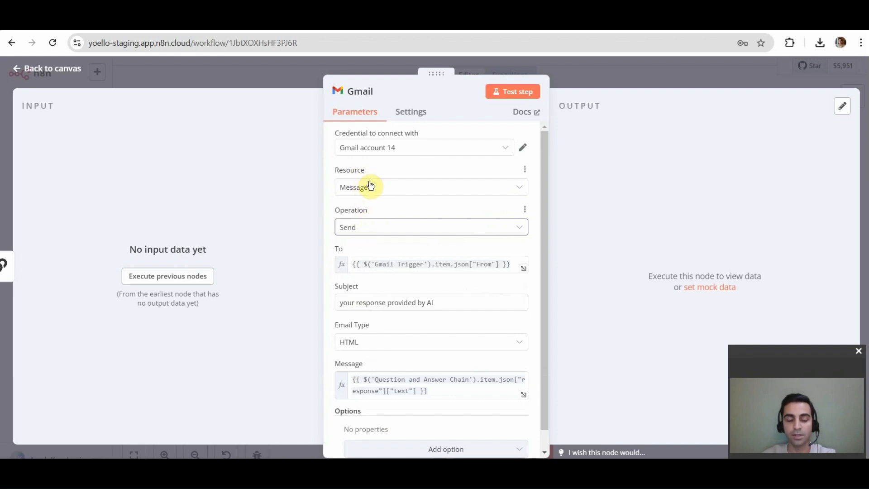
- Check the To expression of the Gmail node, which takes the From field of the Gmail Trigger
scroll(379, 202, down, 1)
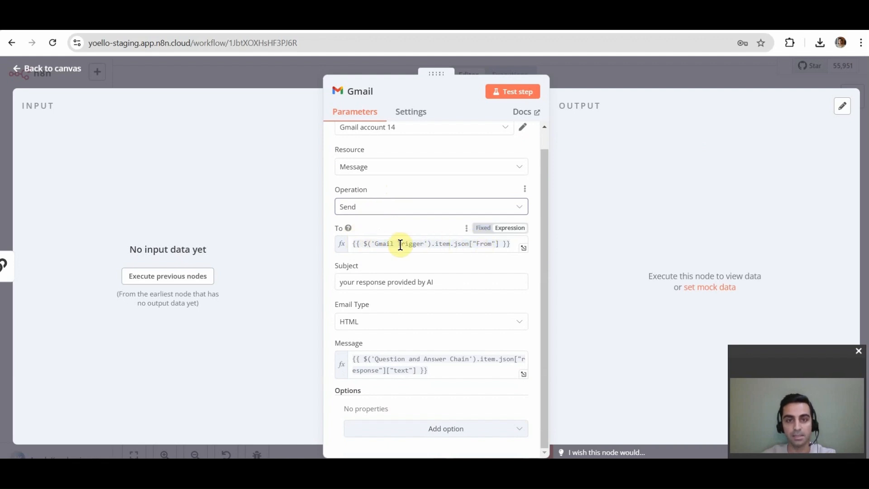
click(433, 243)
drag(433, 243, 363, 245)
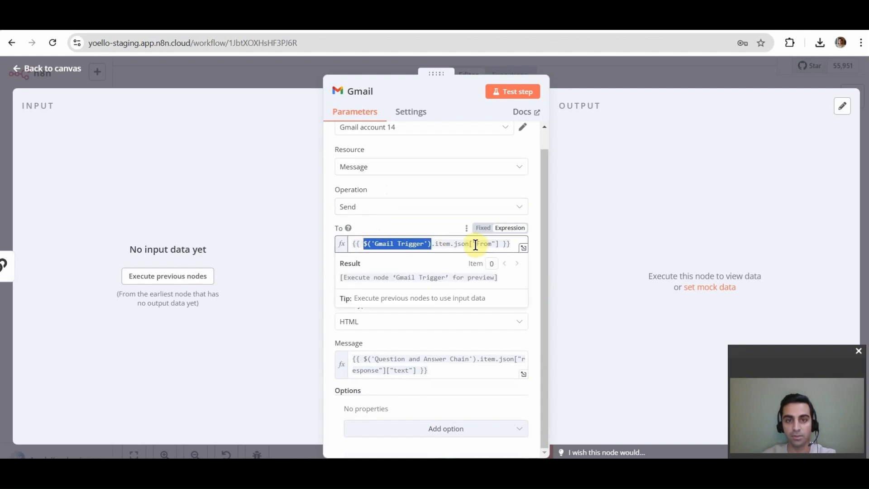
drag(496, 244, 469, 244)
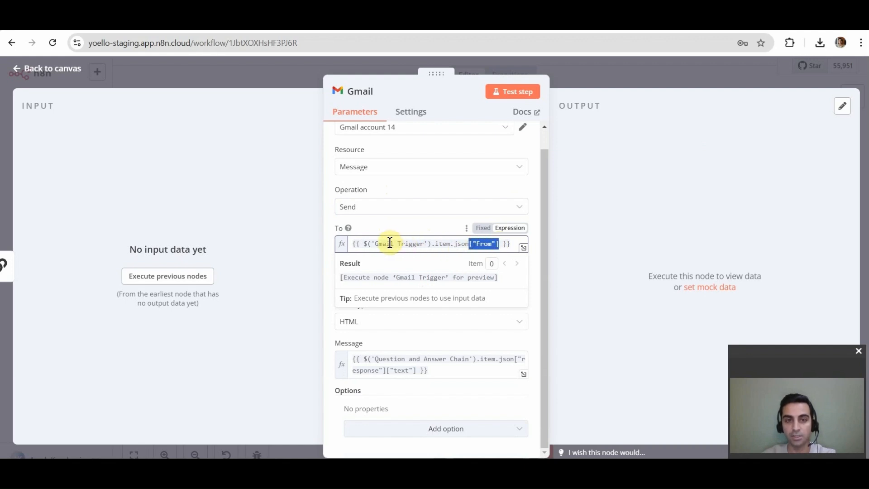
click(406, 226)
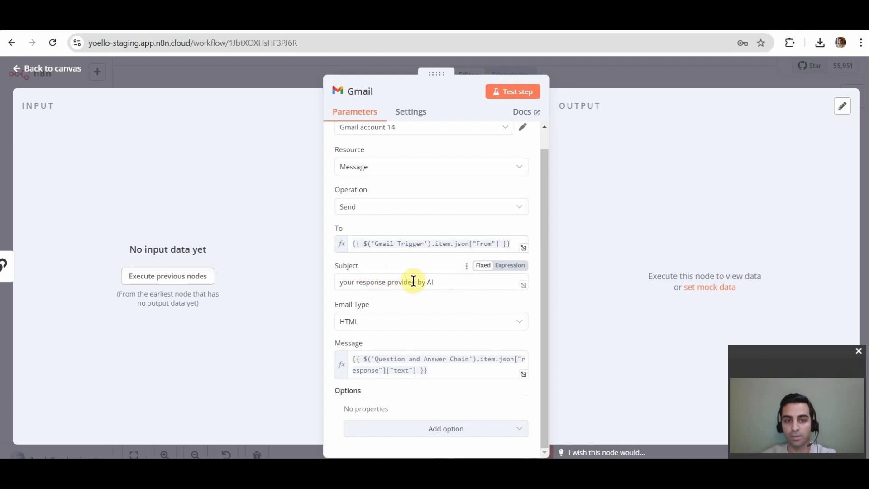
- Review the Gmail node's Subject and its Message expression from the Question and Answer Chain, and return to the workflows overview
click(440, 278)
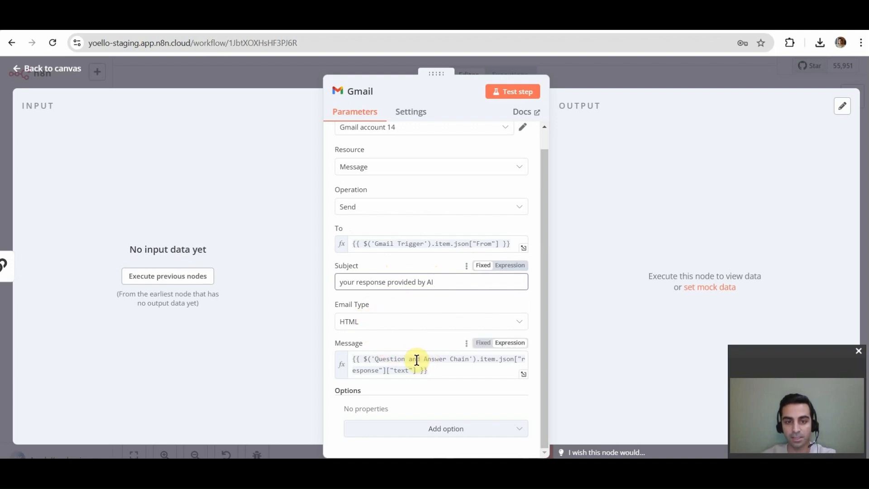
drag(477, 357, 373, 359)
click(408, 370)
double_click(407, 370)
click(388, 344)
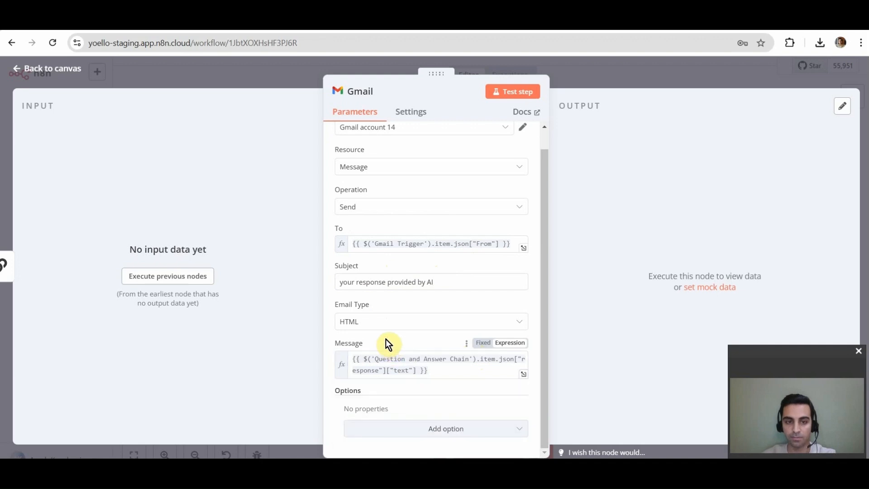
click(71, 73)
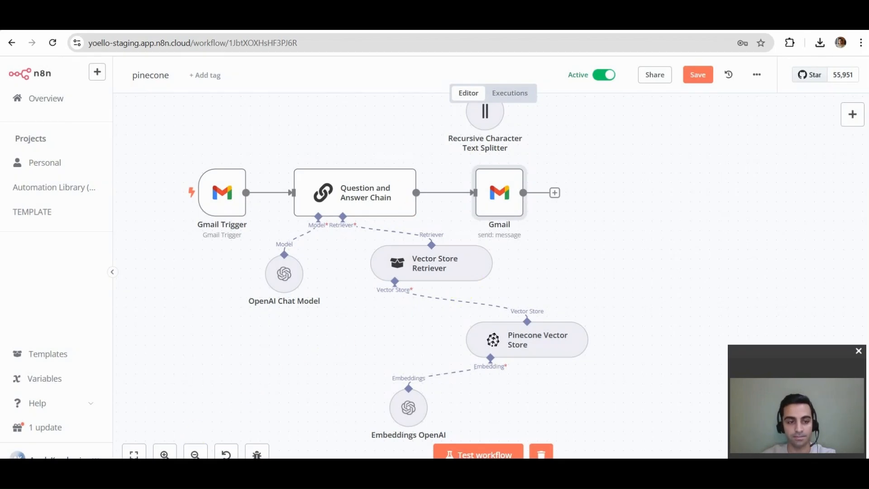
click(46, 99)
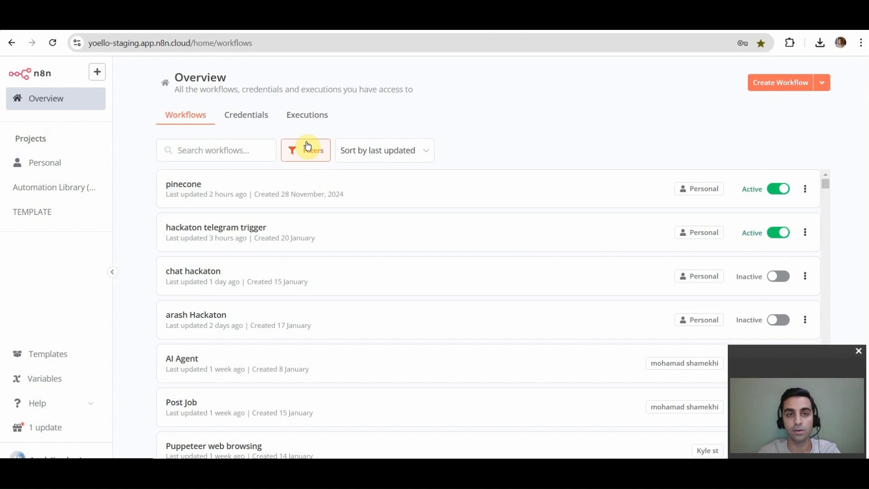
- Switch to the sender's Gmail inbox and start a new email to the suggested gmail.com contact with the subject "n8n"
click(350, 27)
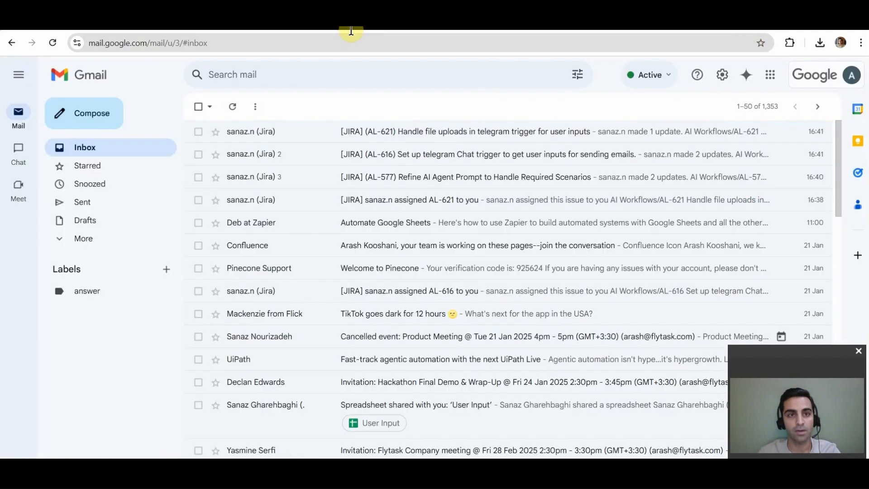
click(86, 119)
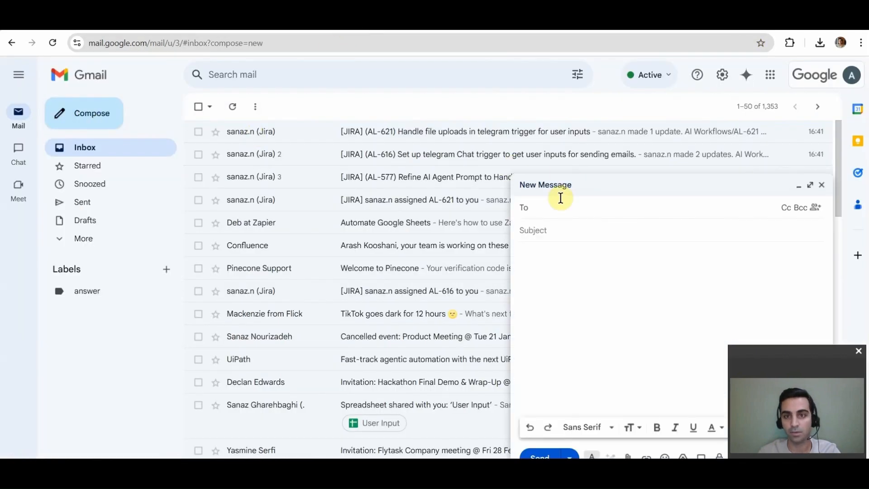
text(ara)
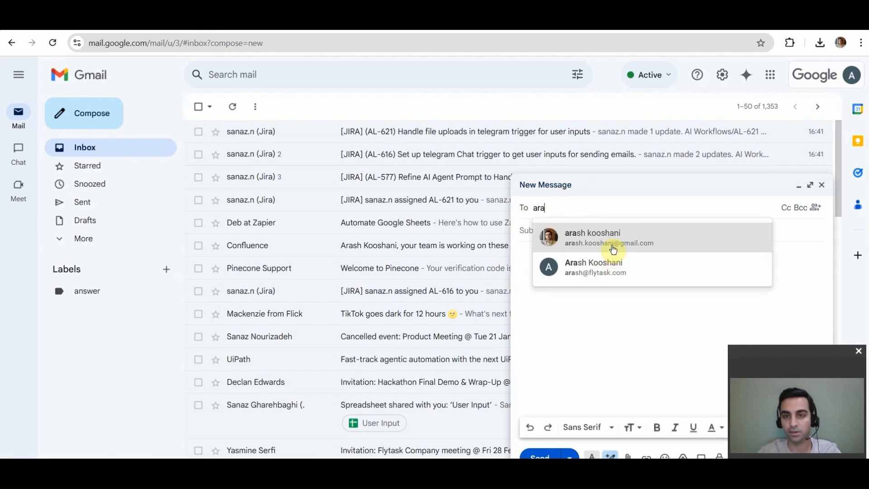
click(614, 248)
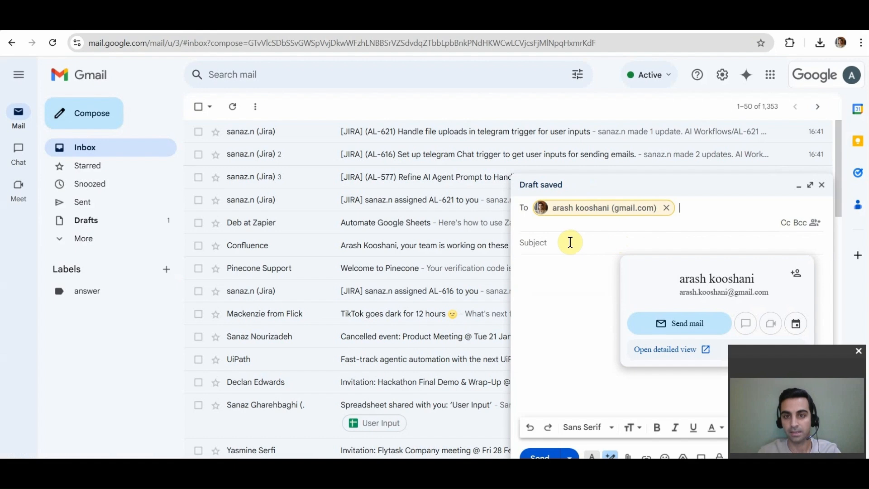
click(571, 243)
text(n8n)
- Write "tell me about the financial situation of XYZ corporation in 2024" as the email body and send the message
click(552, 273)
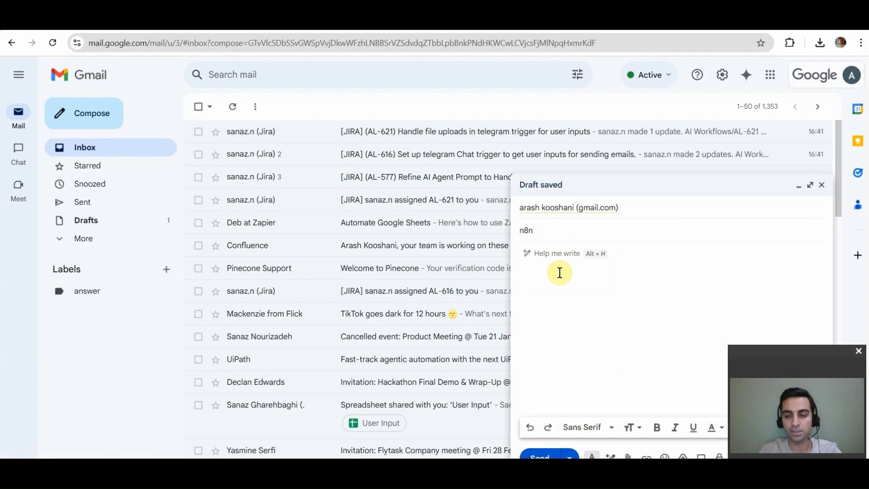
text(te)
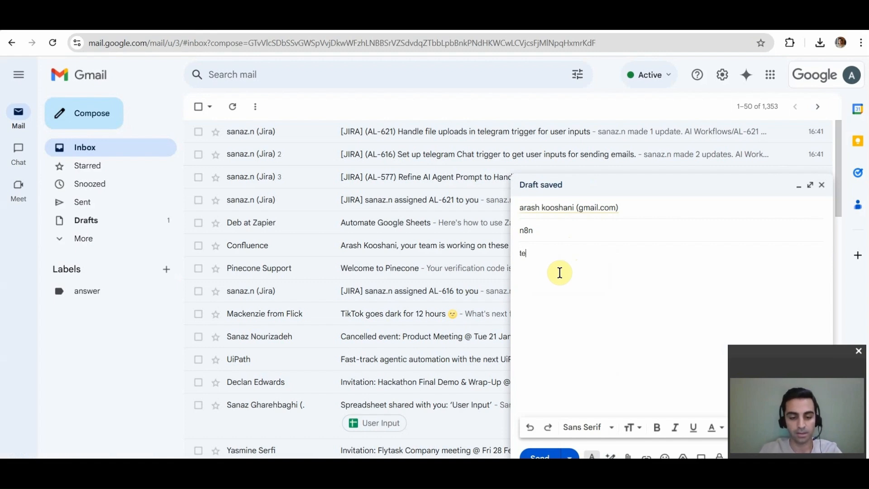
text(ll me about the financial situation of XY)
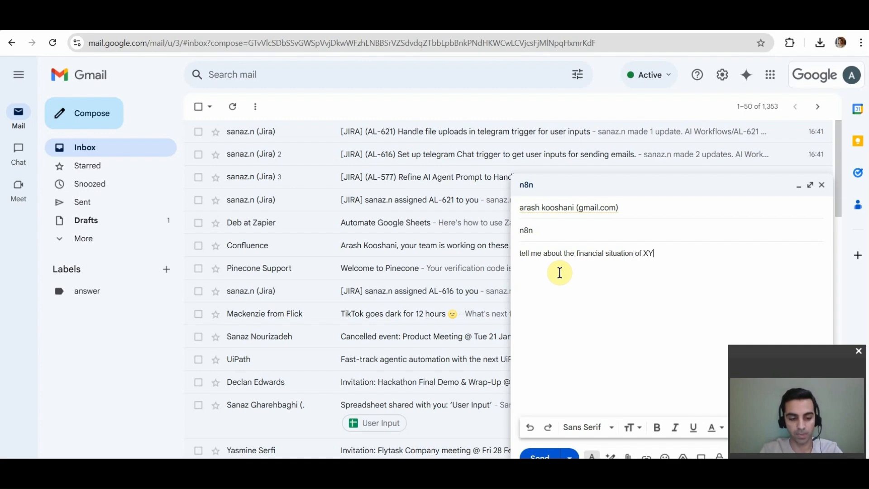
text(corporat)
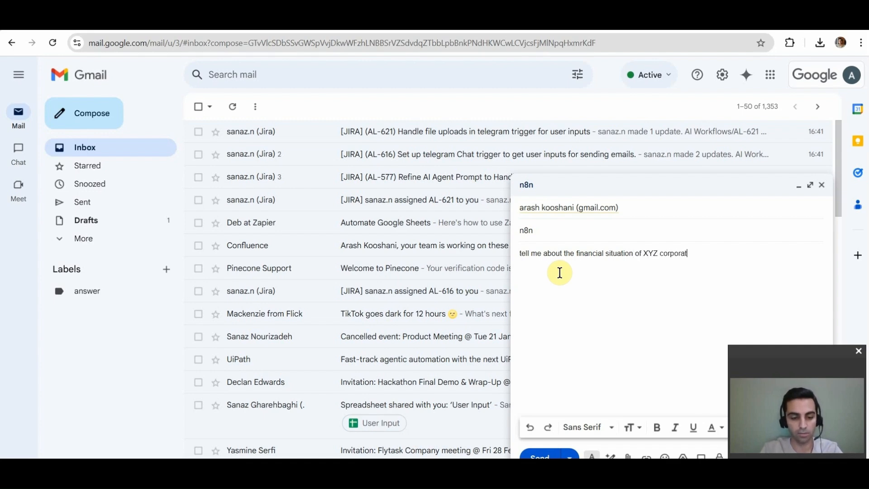
text(ion in 2024)
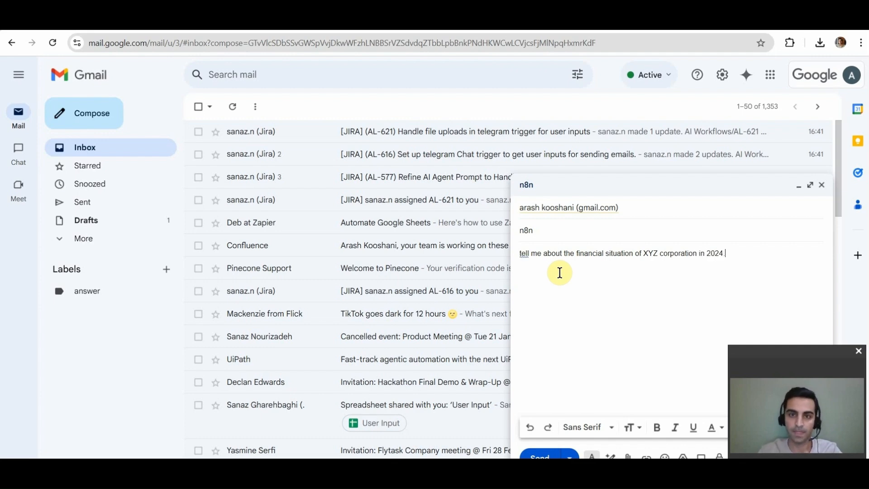
click(551, 457)
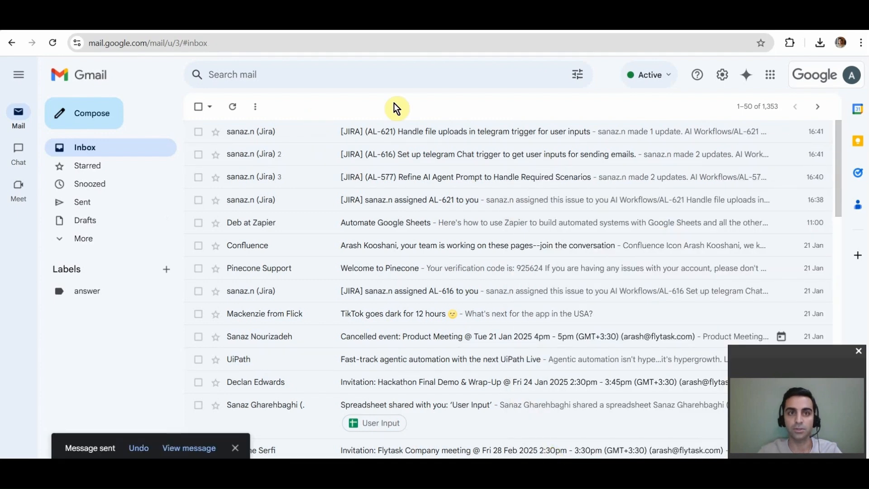
- Switch to the receiving Gmail account, open the n8n email to check the question, and return to its inbox
click(239, 26)
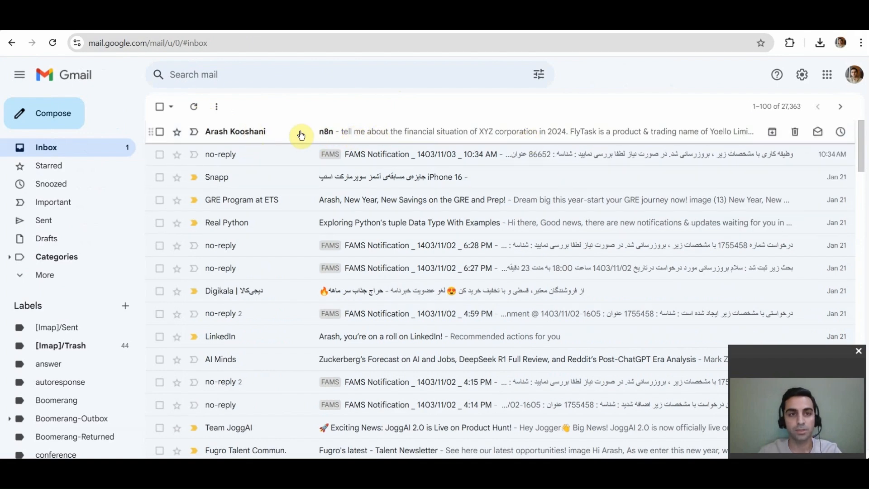
click(342, 136)
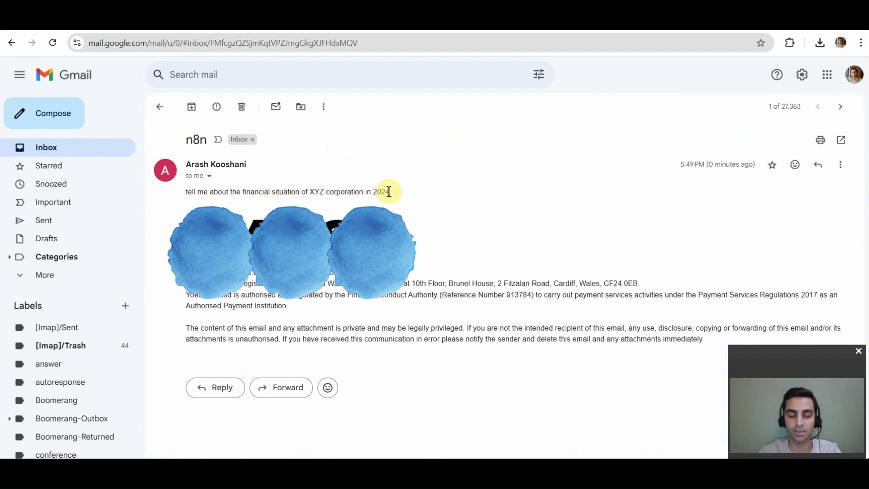
click(53, 148)
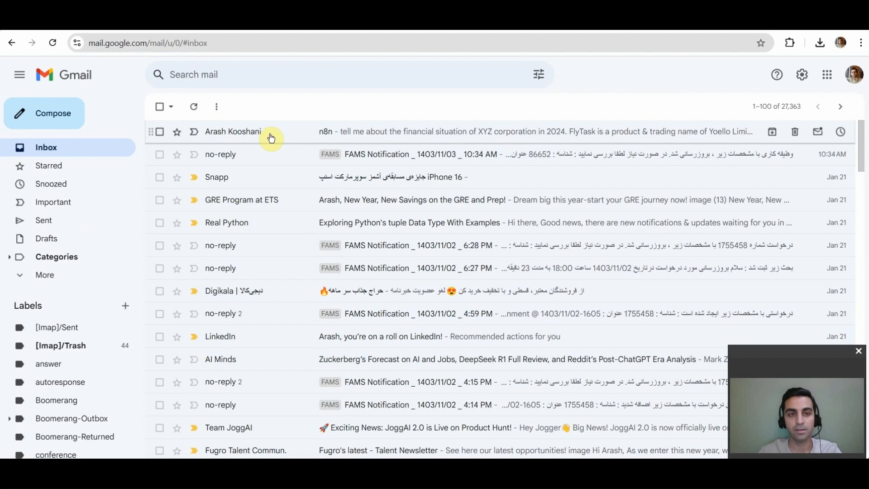
- Go back to the sender's Gmail inbox, refresh it and open the email "your response provided by AI"
click(345, 28)
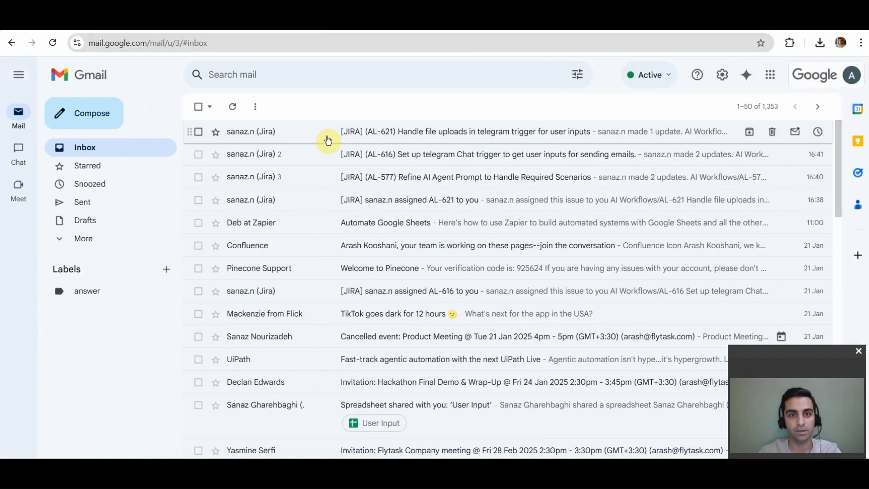
click(96, 143)
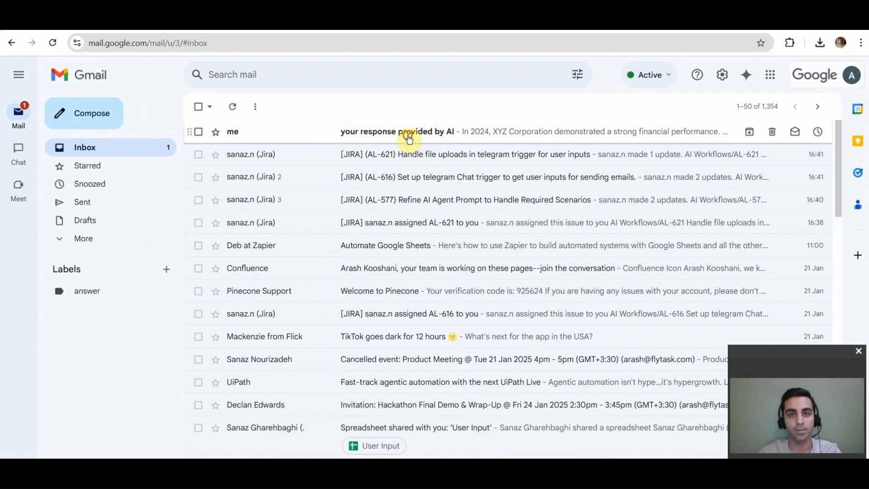
click(407, 135)
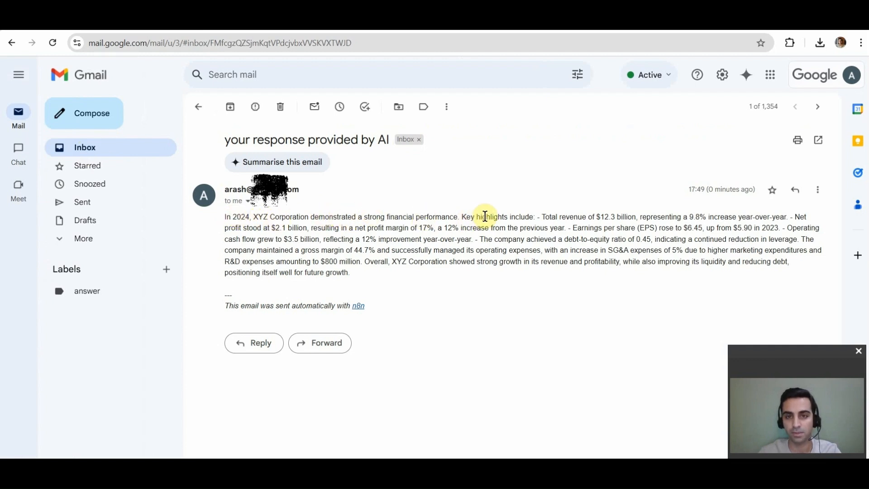
- Read through the AI-generated answer about XYZ Corporation's 2024 finances and return to the inbox
drag(553, 216, 612, 216)
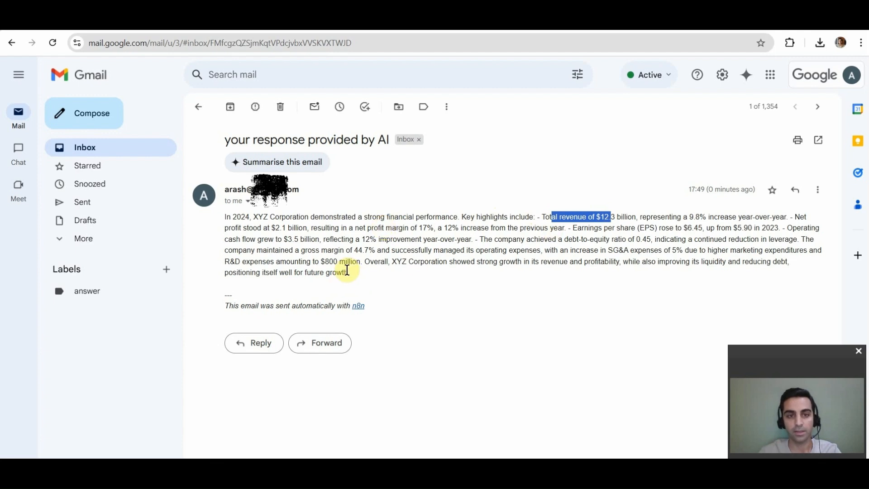
drag(348, 271, 230, 225)
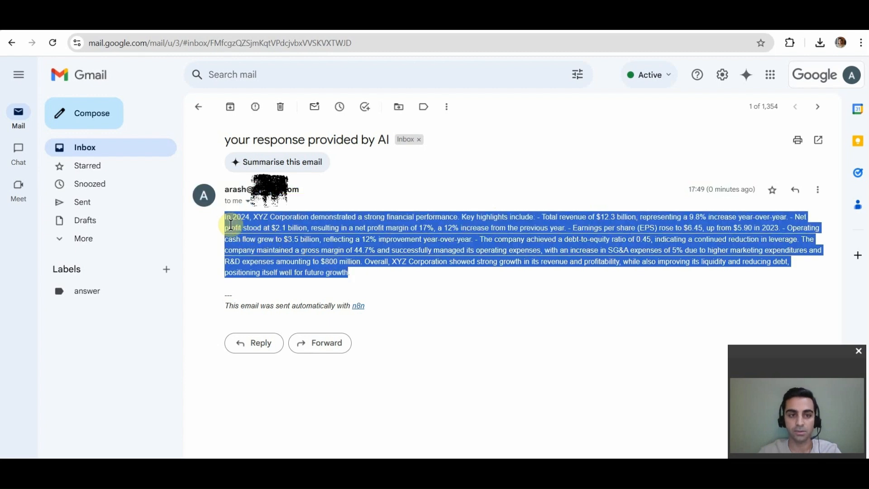
click(357, 228)
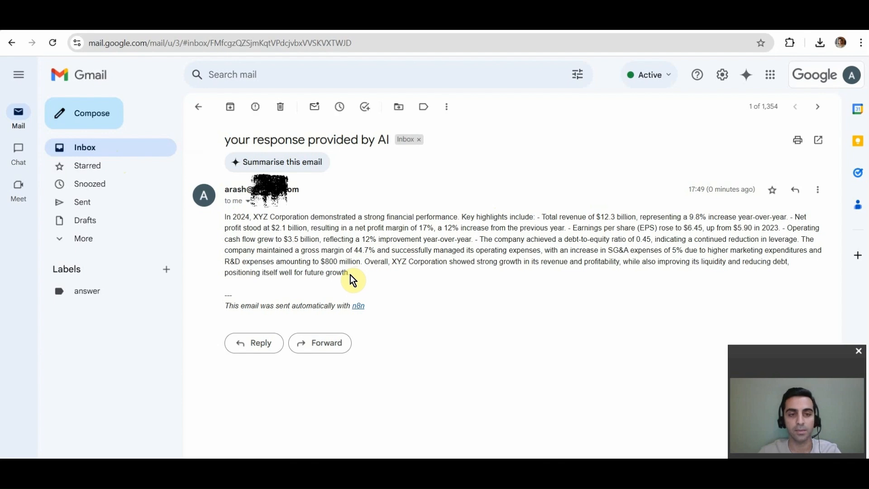
drag(356, 275, 278, 250)
click(278, 242)
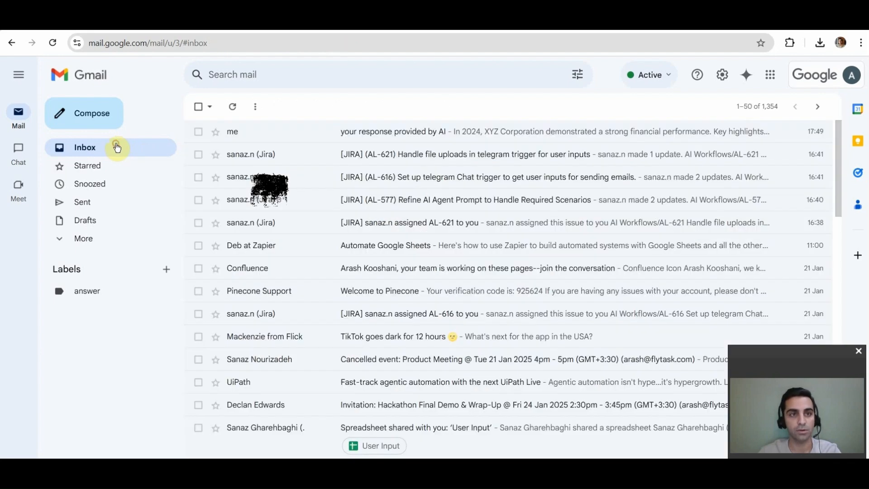
click(127, 143)
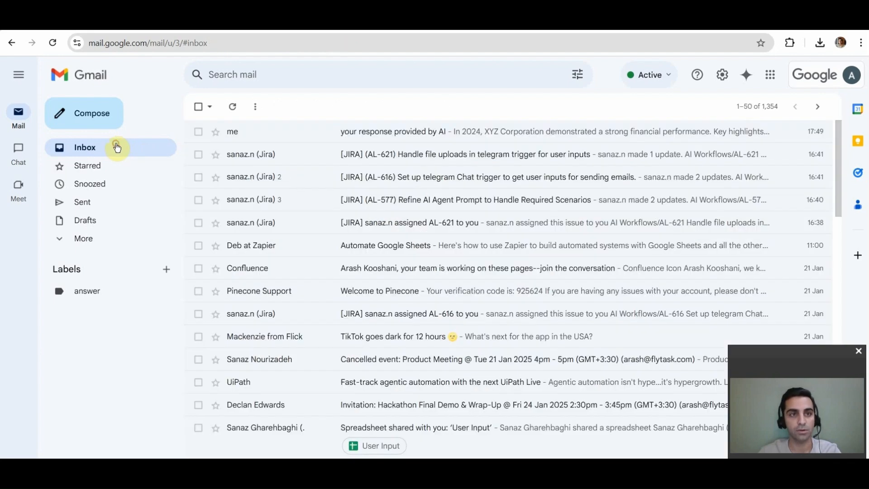